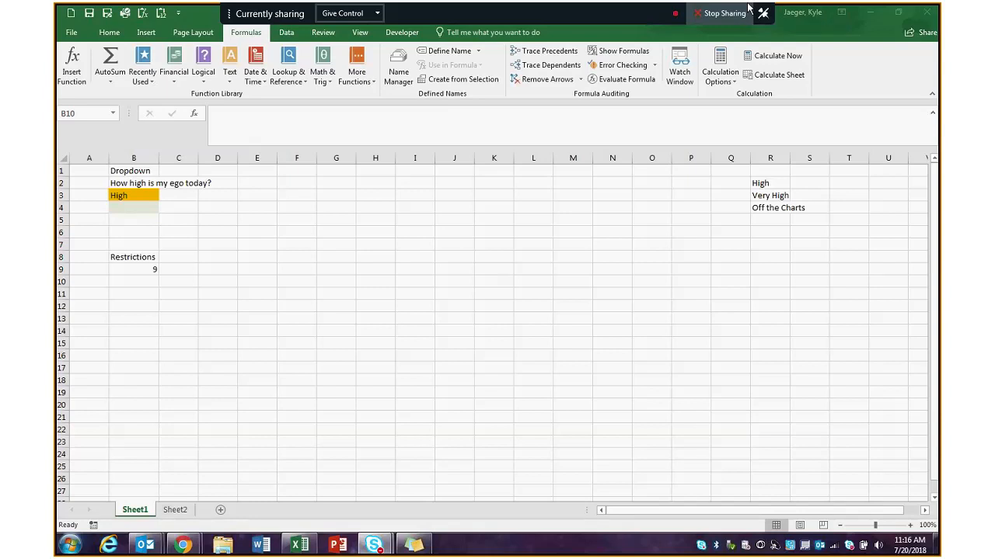
- Try the dropdown in cell B3 by choosing Off the Charts, Very High and finally High
click(747, 9)
click(136, 196)
drag(115, 185, 198, 185)
drag(137, 203, 142, 200)
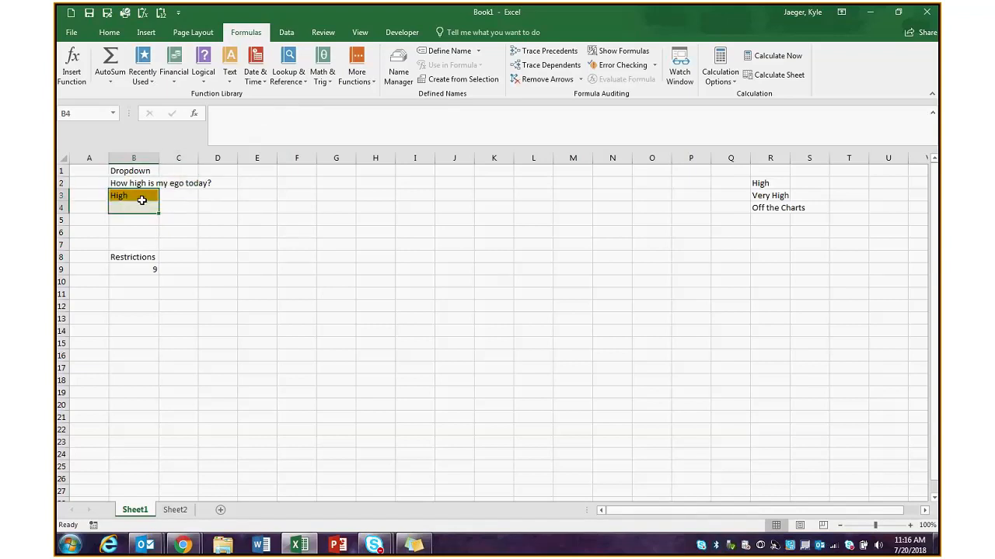
click(141, 198)
click(164, 195)
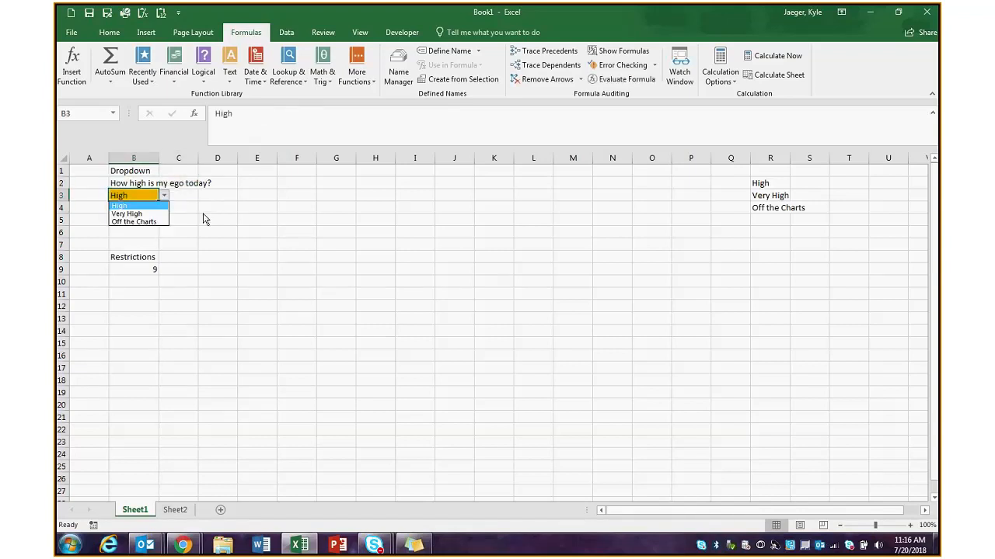
click(143, 224)
click(164, 195)
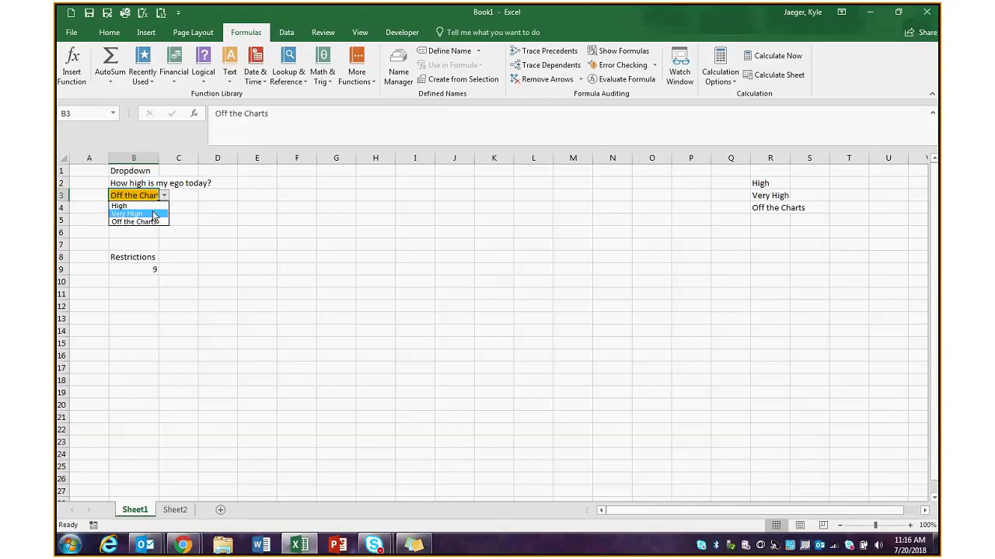
click(153, 215)
click(164, 195)
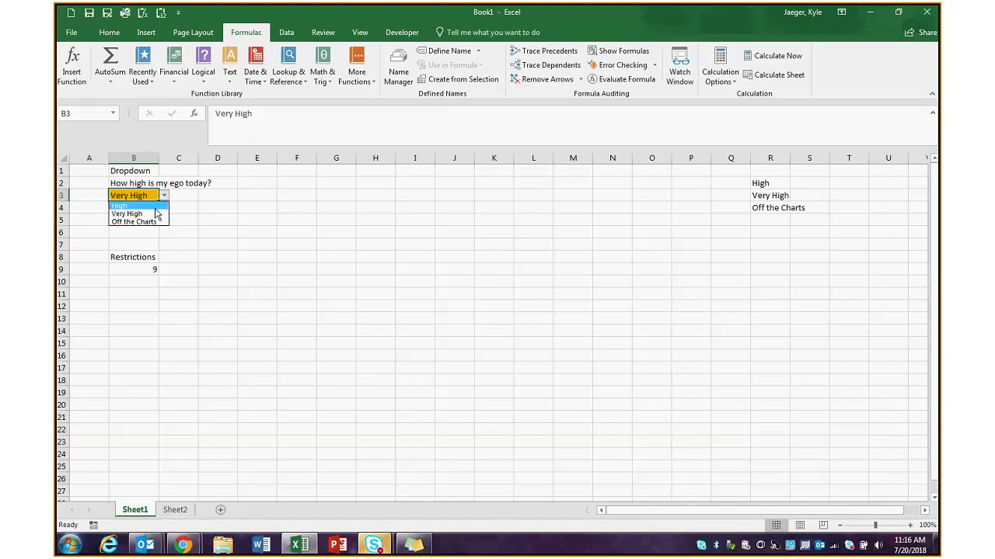
click(155, 206)
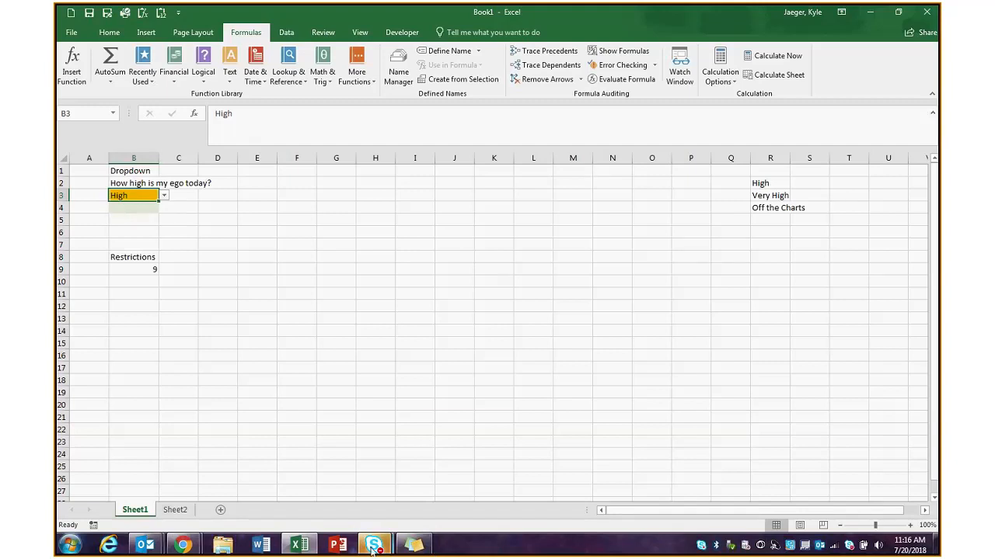
- Examine the dropdown choices of cell B3 and their source entries in R2:R4
mouse_move(381, 544)
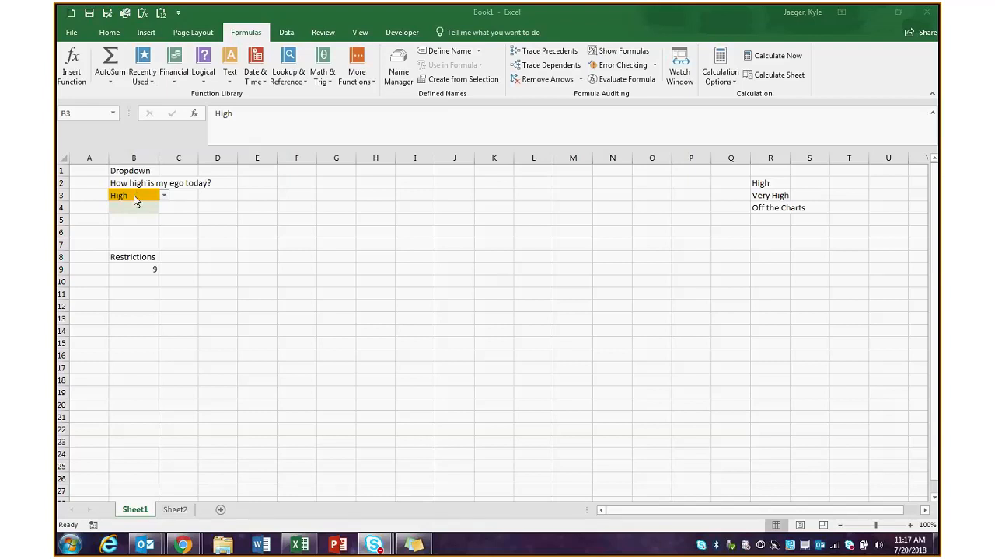
click(163, 197)
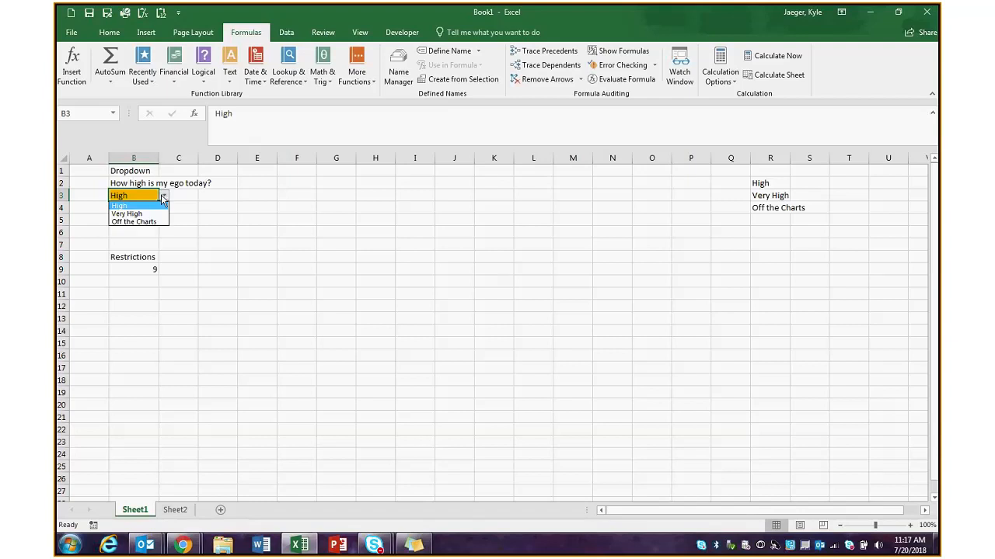
click(163, 200)
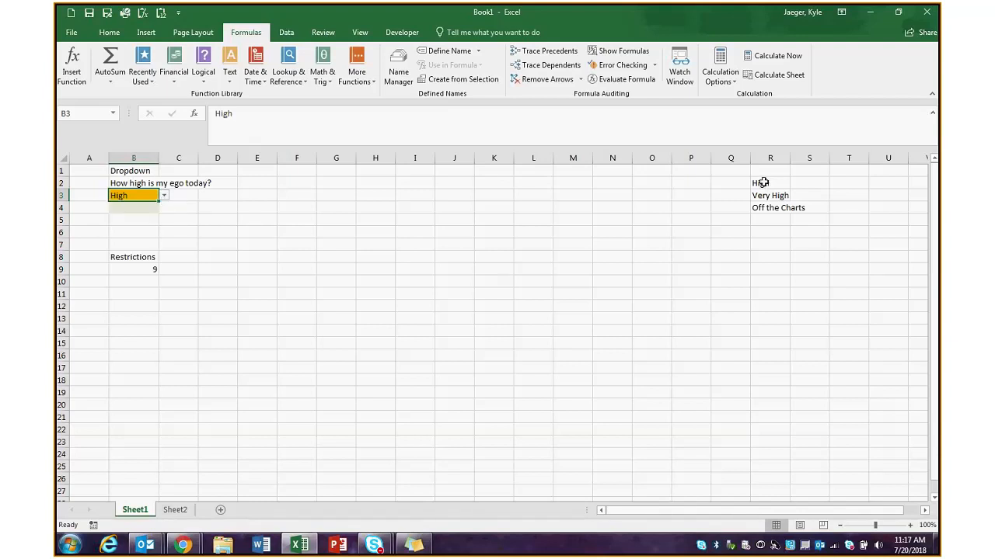
drag(763, 183, 766, 208)
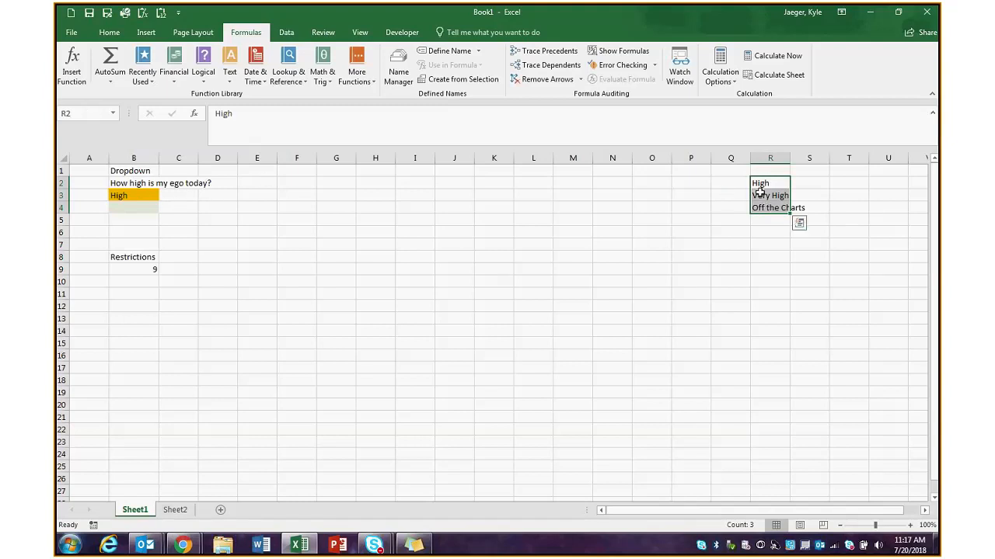
click(691, 254)
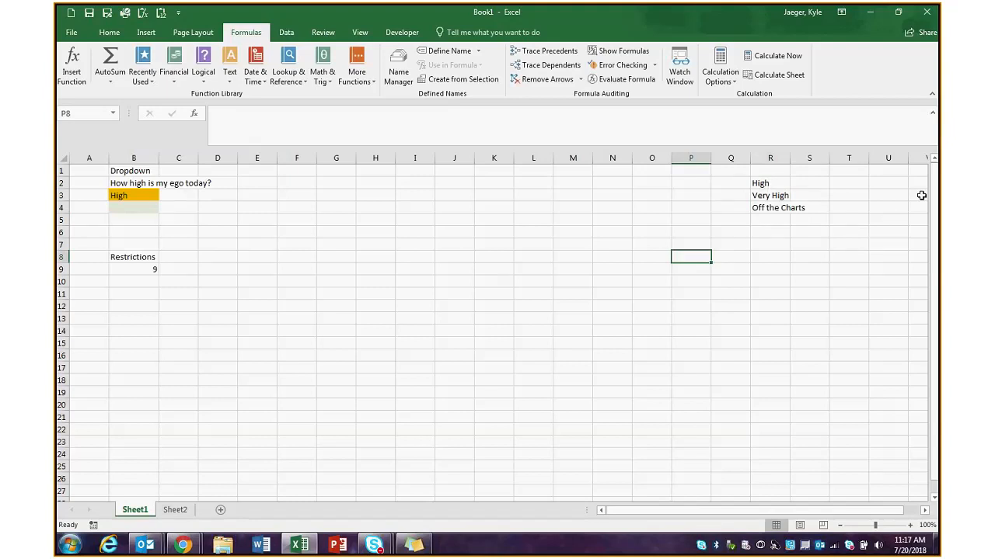
- Hide column R, which holds the dropdown source, select cell B3 and undo the hiding
right_click(768, 158)
click(792, 337)
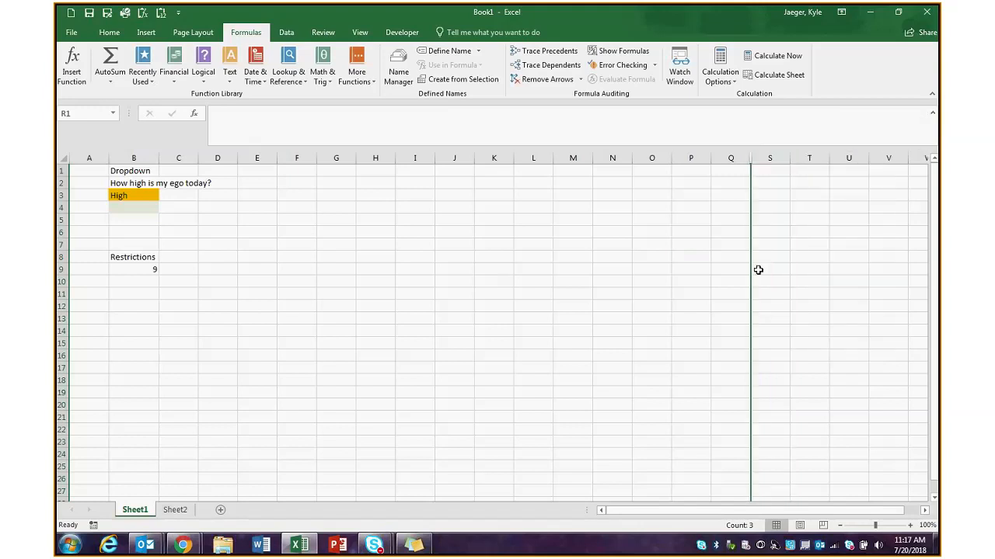
click(139, 194)
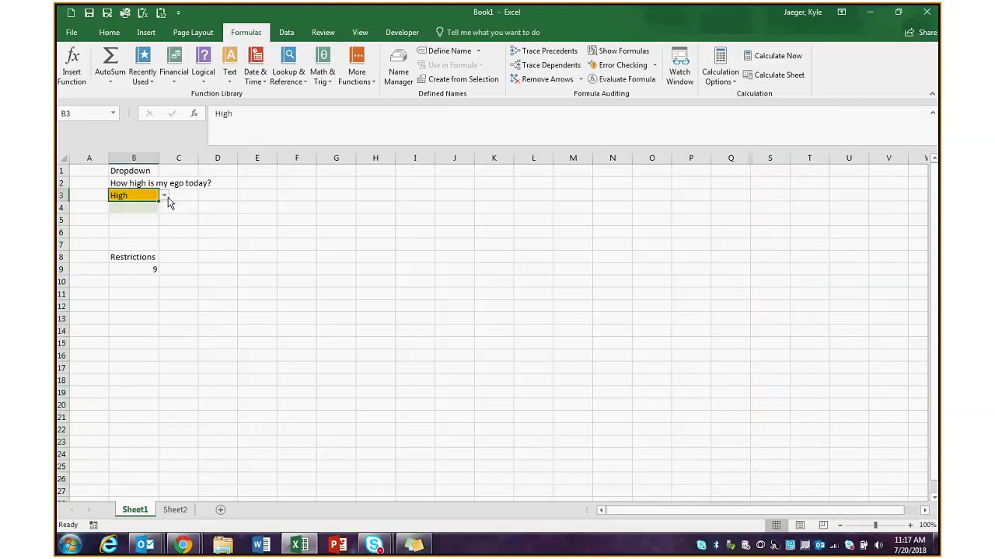
key(ctrl+z)
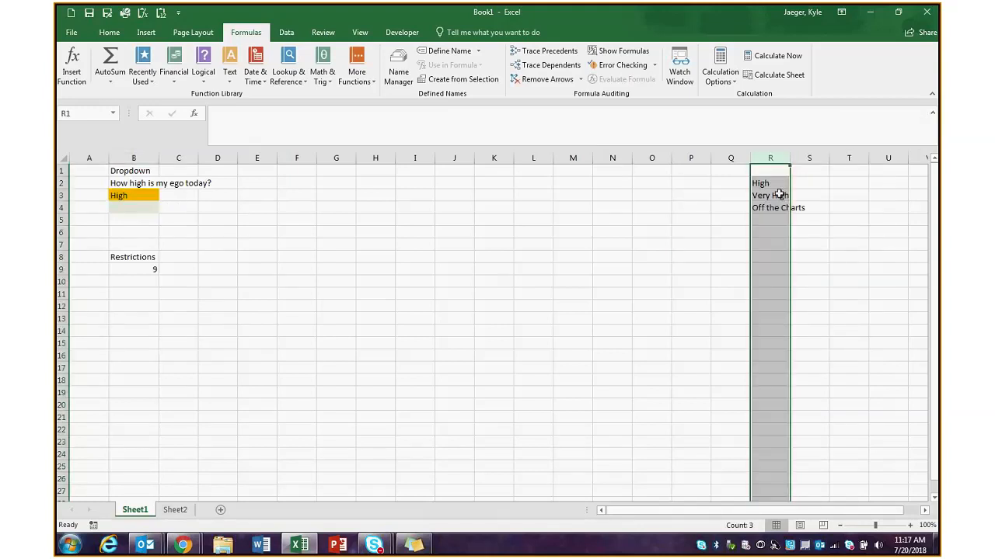
- Clear the source entries in R2:R4, check the dropdown in B3, and undo the deletion
click(771, 185)
click(740, 196)
drag(761, 184, 767, 208)
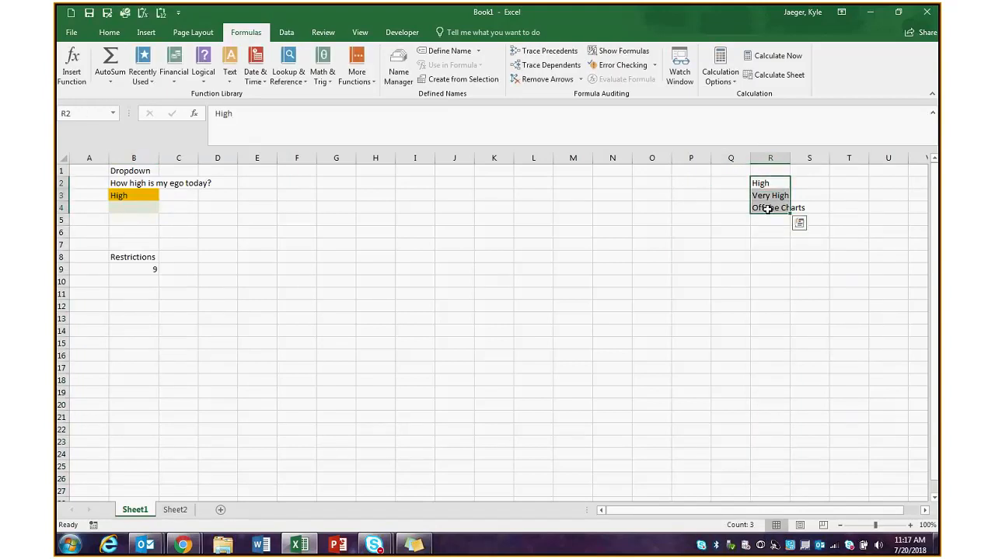
key(Delete)
click(134, 195)
click(164, 195)
click(140, 208)
key(ctrl+z)
key(ctrl+z)
click(730, 268)
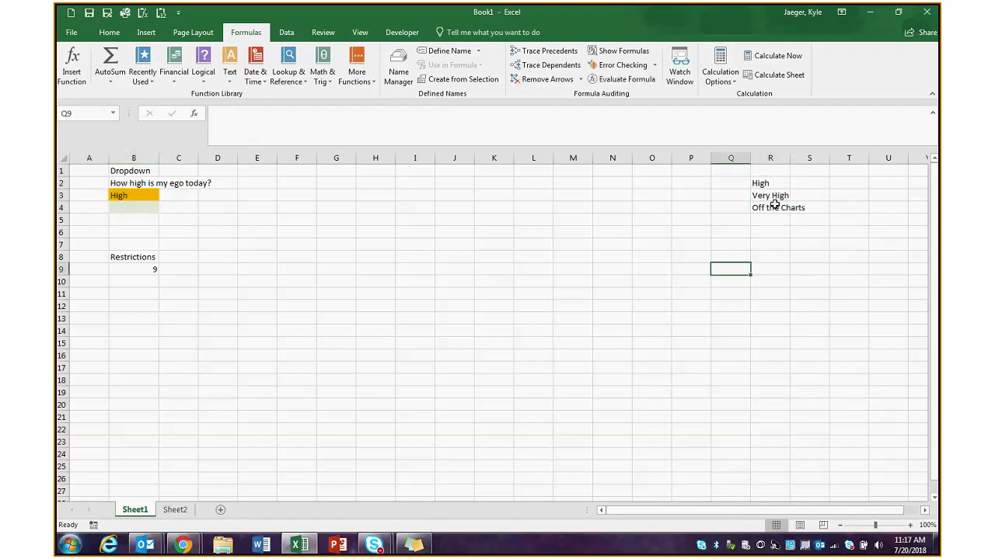
- Replace the first source entry in cell R2 with Infinite
click(767, 184)
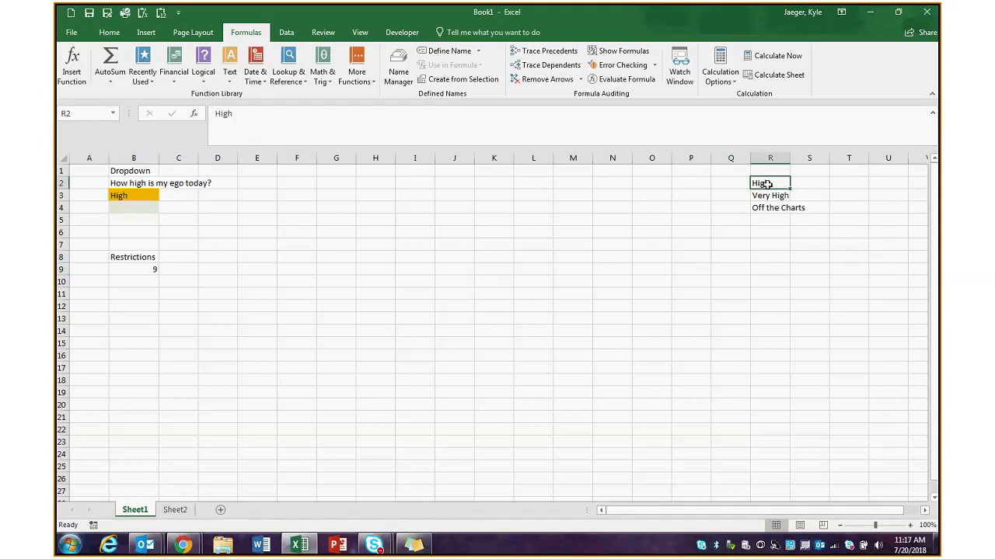
text(Infi)
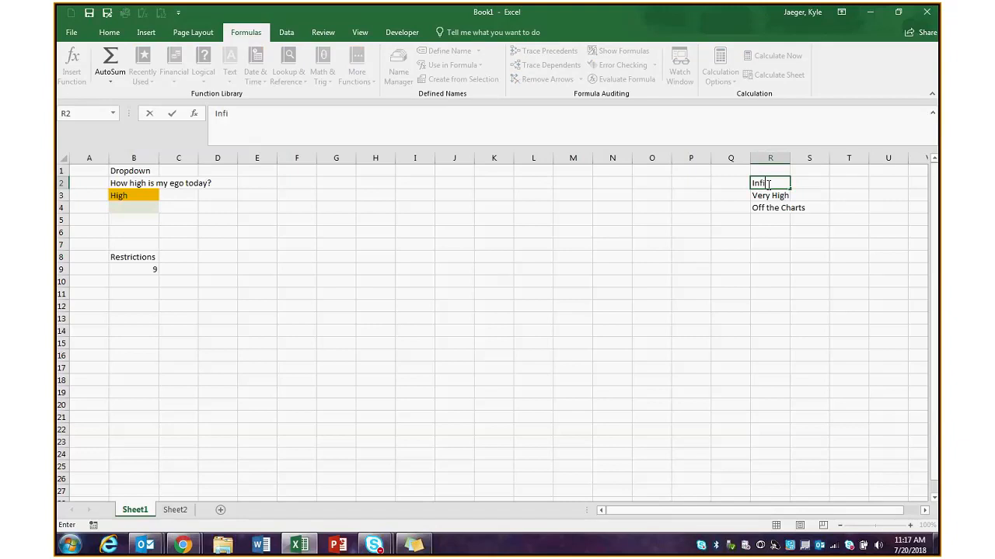
text(nite)
click(336, 183)
- Choose Infinite from the dropdown in cell B3
click(132, 195)
click(164, 195)
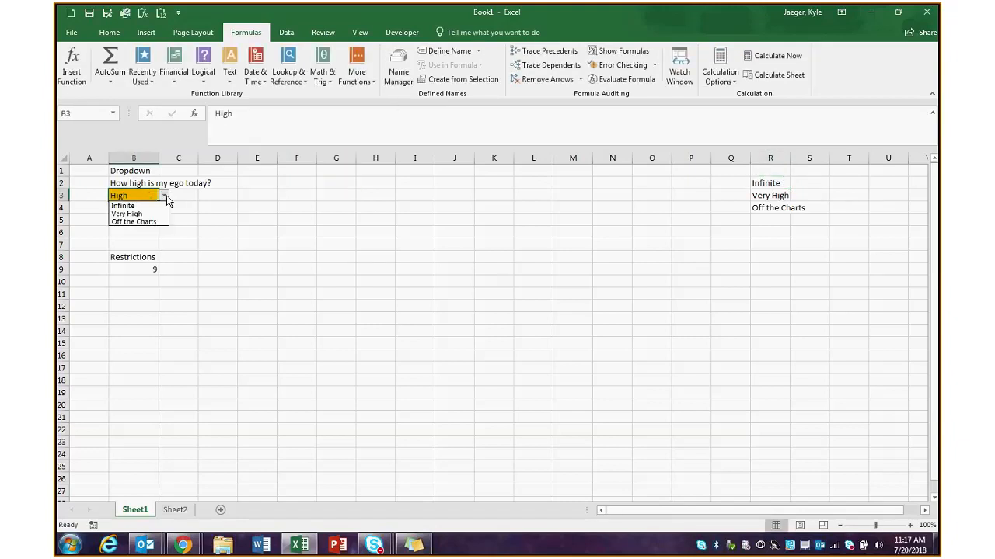
click(124, 205)
click(163, 197)
click(723, 148)
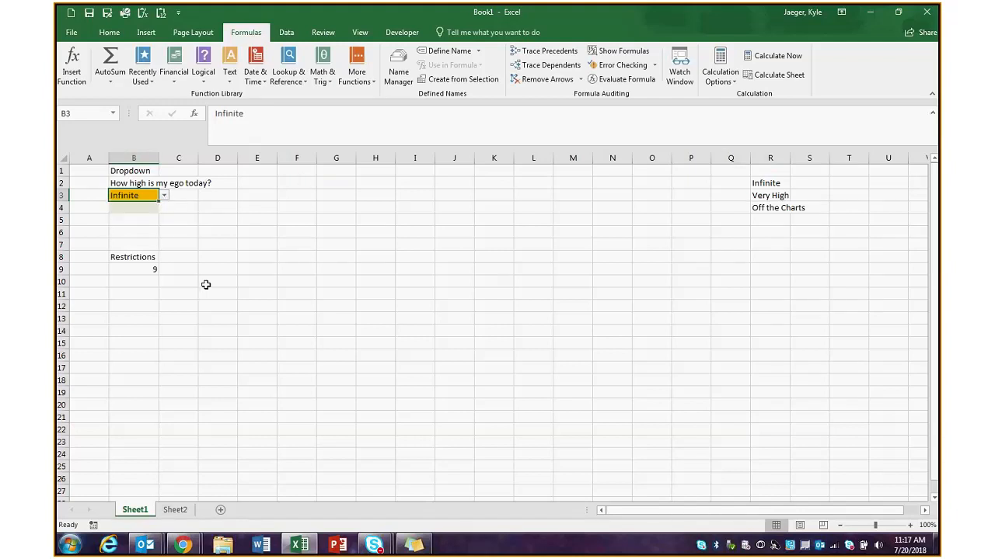
- Change the first source entry in cell R2 back to High
click(146, 205)
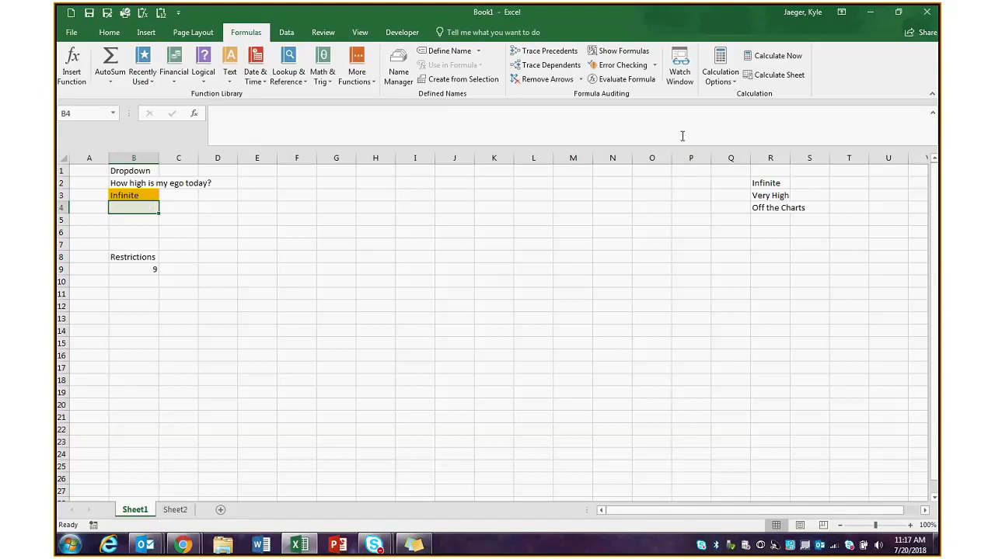
click(778, 187)
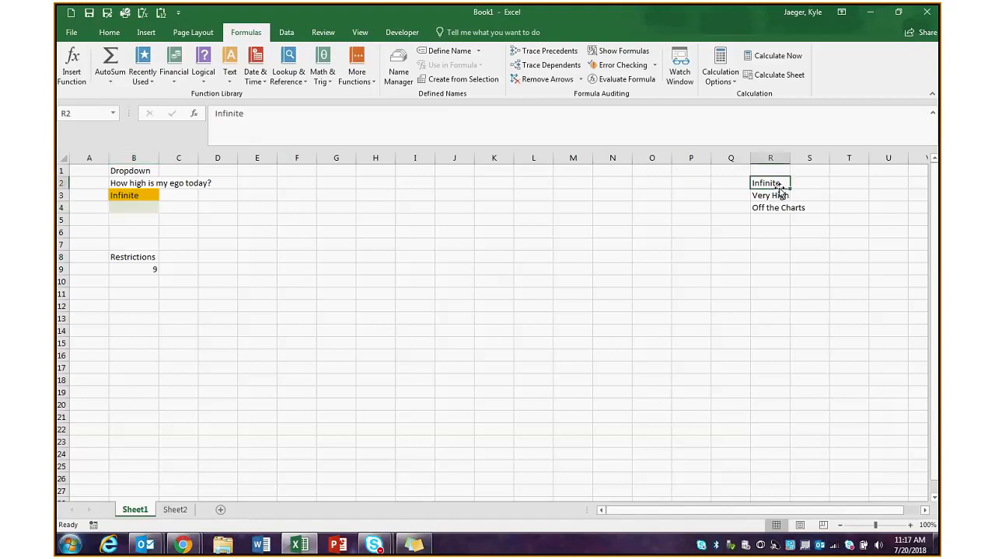
text(High)
key(Return)
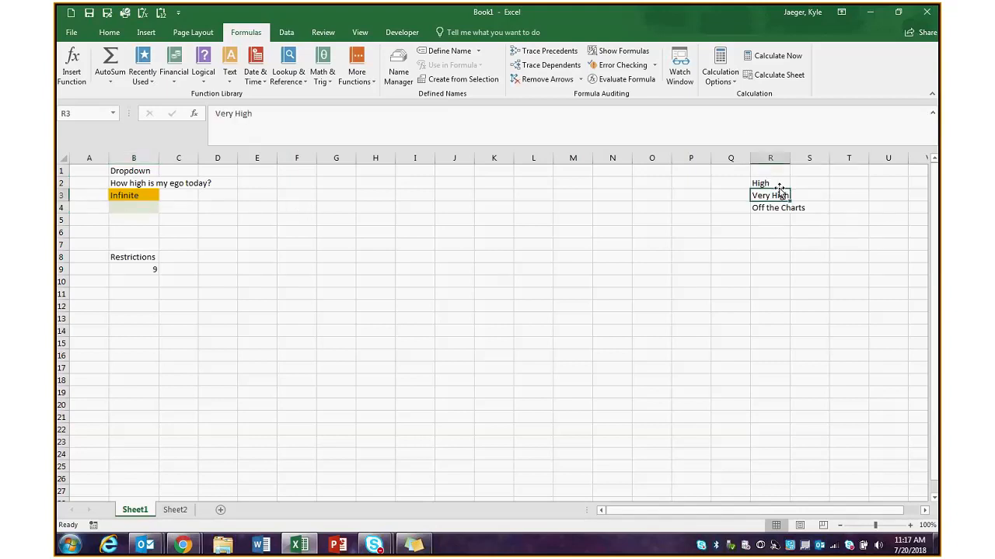
- Start a data validation rule for cell B4 and set its allowed values to List
click(141, 205)
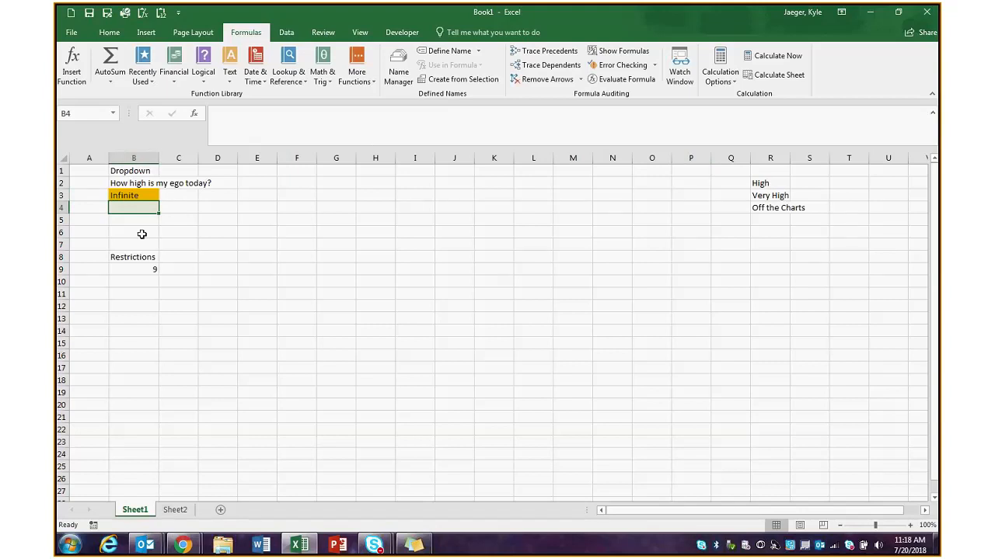
drag(767, 187, 766, 198)
click(140, 208)
click(290, 30)
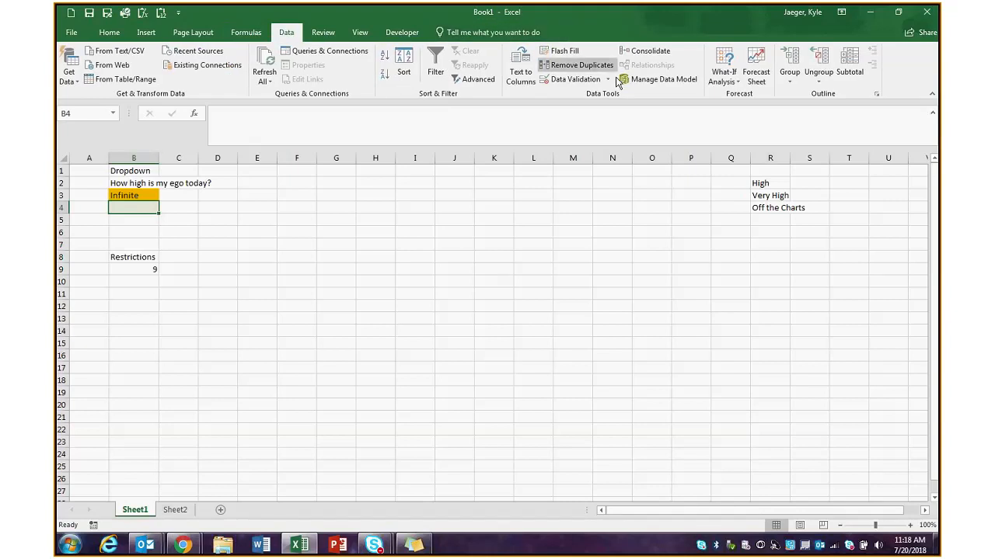
click(575, 79)
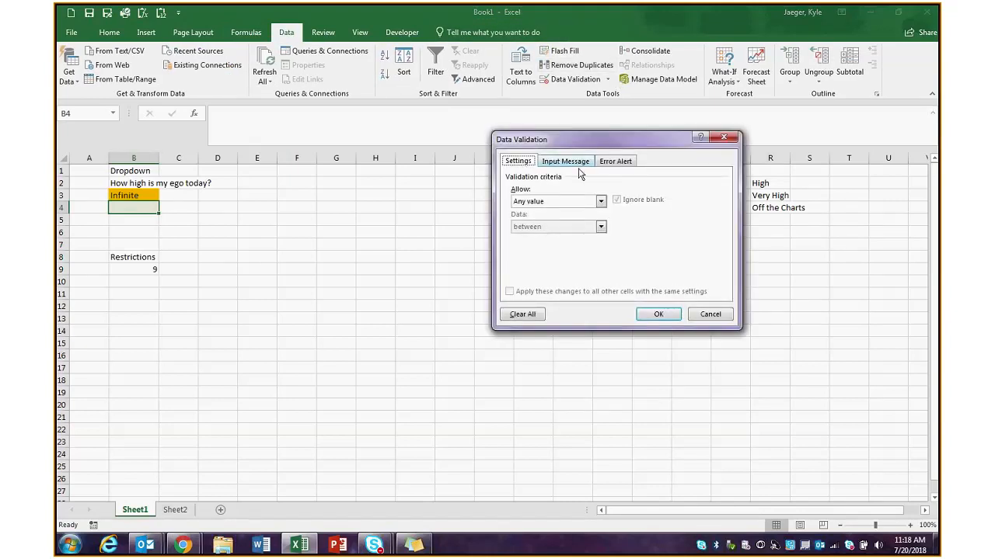
click(600, 202)
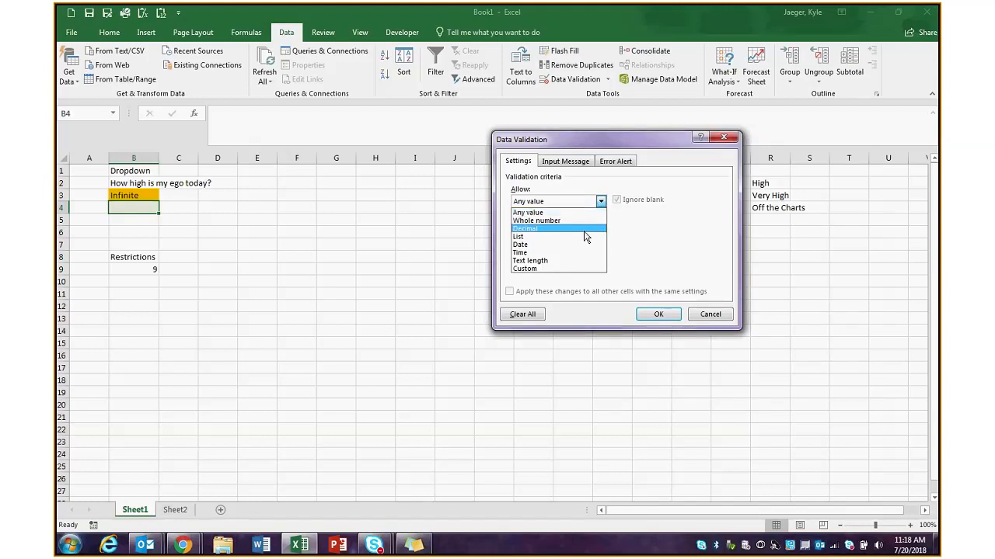
click(529, 235)
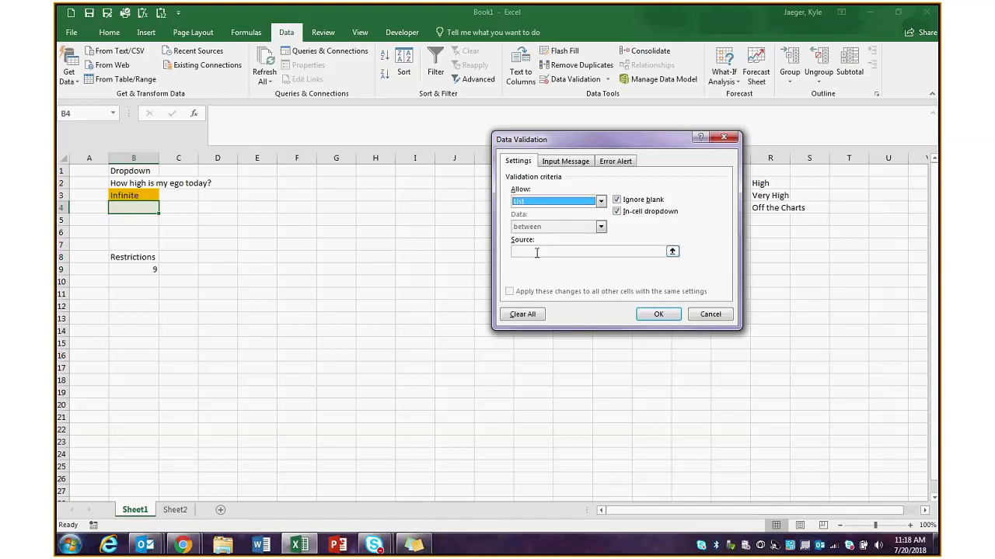
- Use R2:R4 as the list source, apply the validation rule, and check the dropdown choices in B4
click(586, 252)
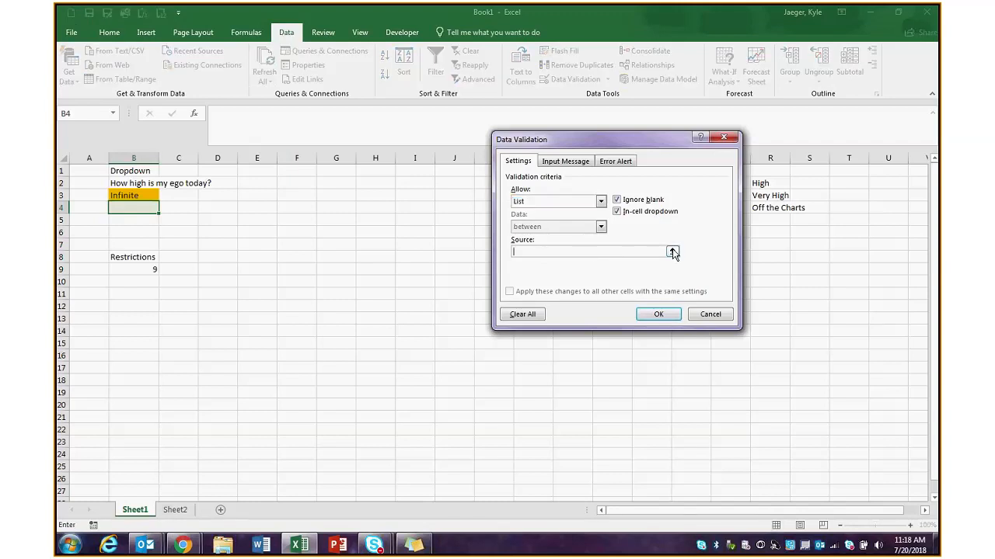
click(672, 250)
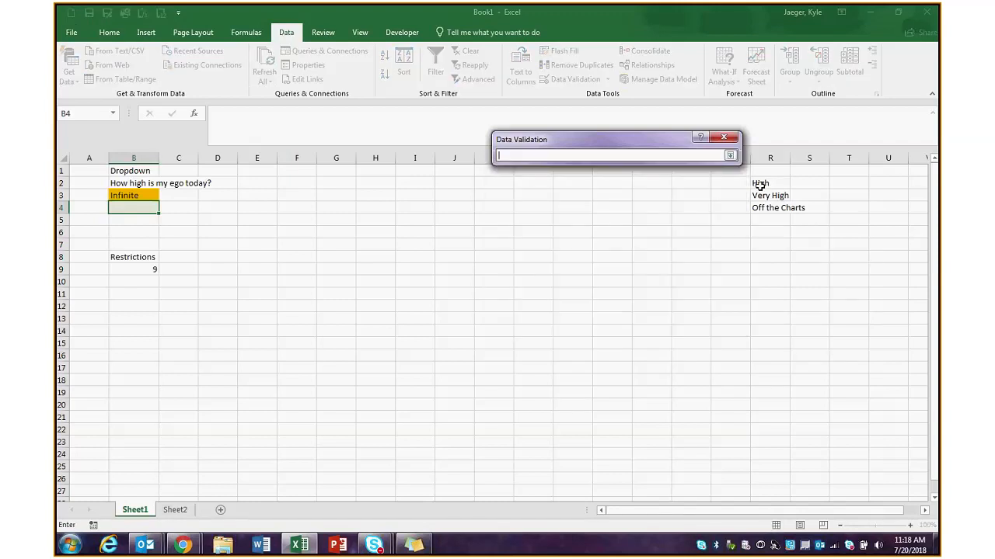
drag(758, 186, 758, 208)
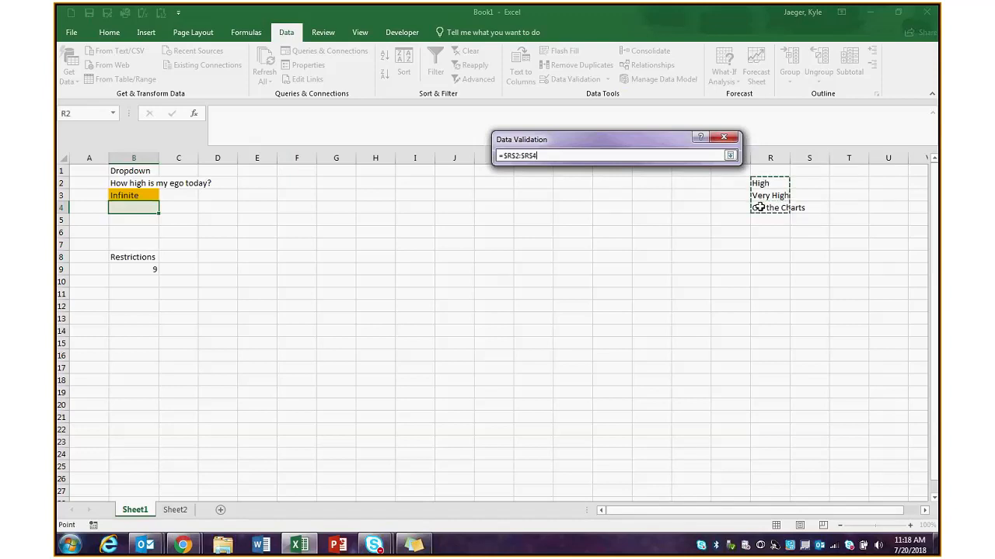
key(Return)
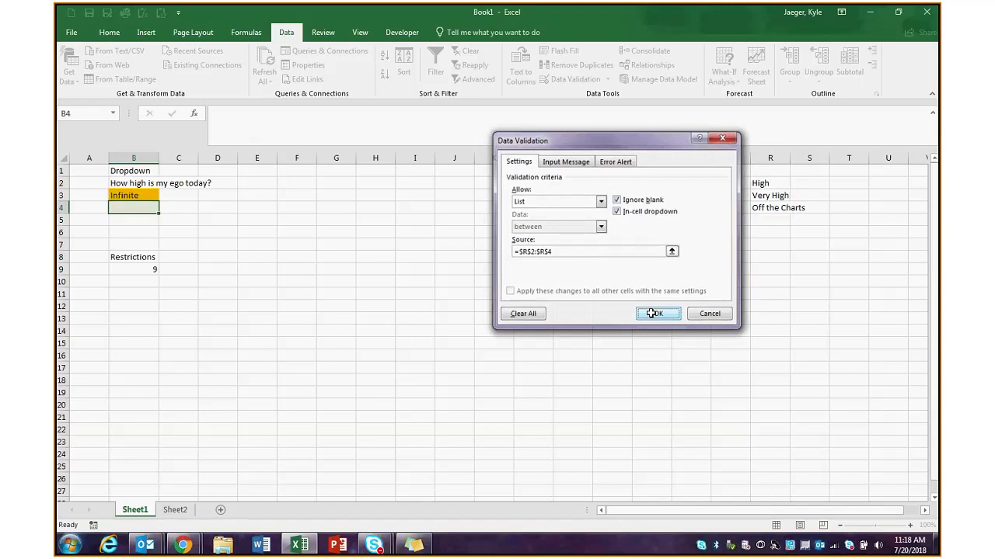
click(658, 313)
click(164, 207)
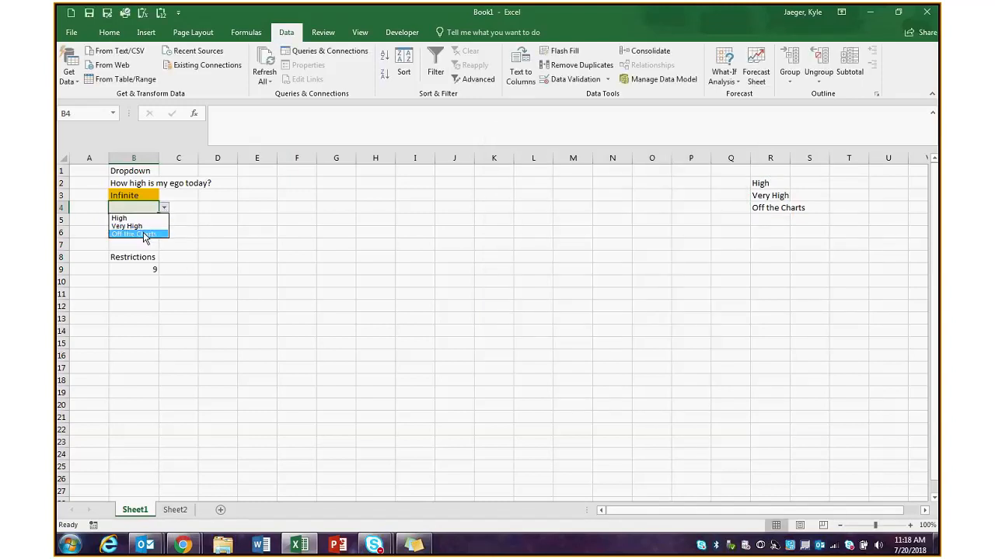
click(301, 218)
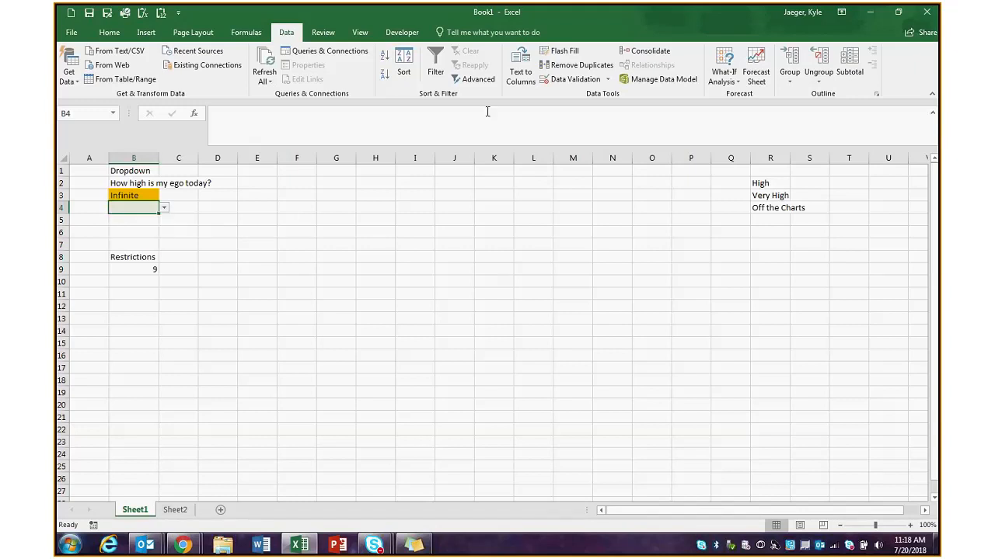
- Check the data validation settings of cell B4 and choose Very High from its dropdown
click(572, 79)
click(749, 161)
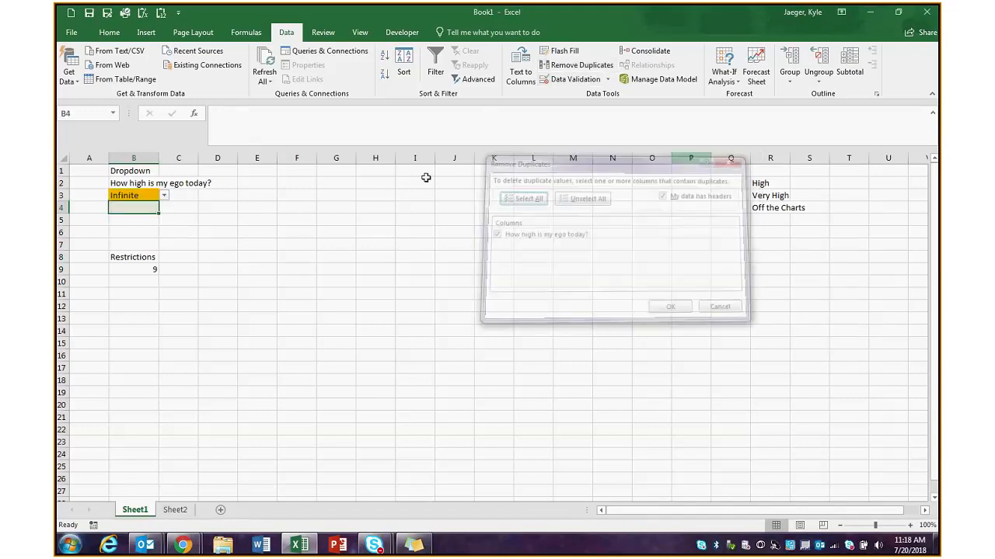
click(553, 81)
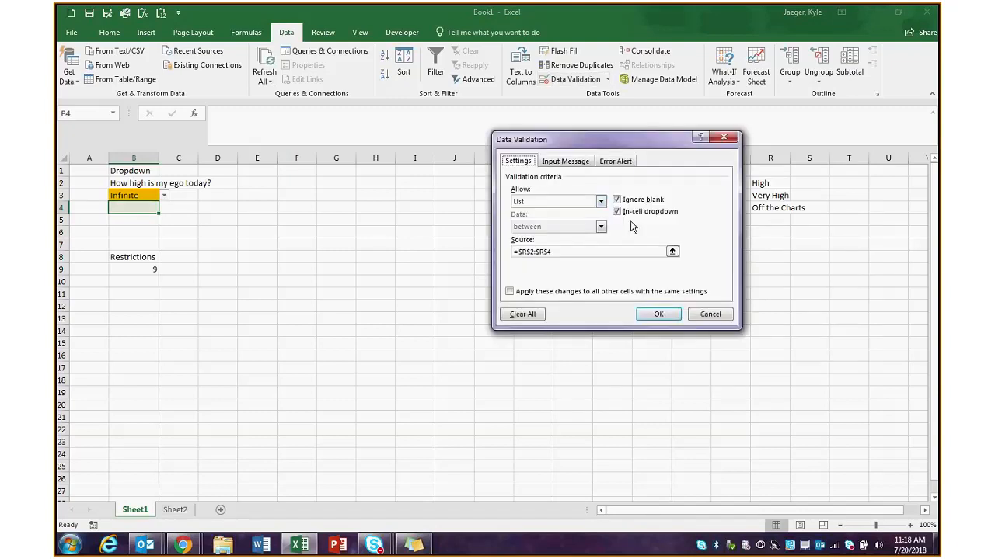
click(658, 314)
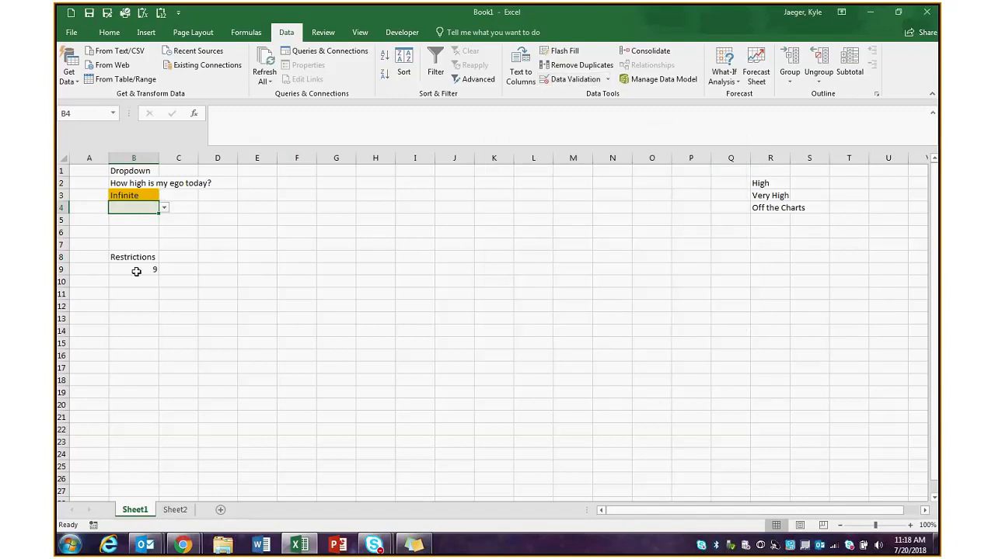
click(164, 208)
click(128, 226)
click(218, 281)
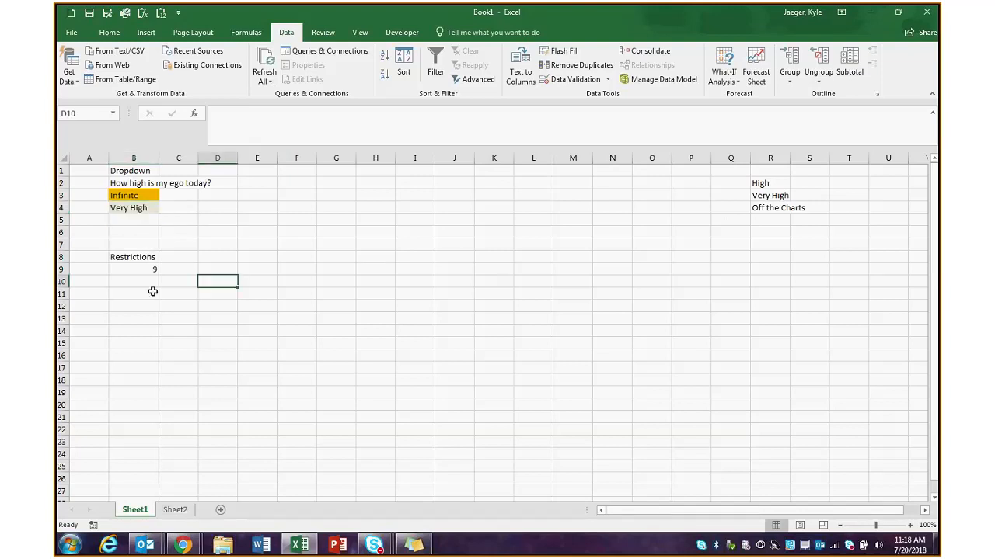
- Re-enter 9 in cell B9 and accept the value despite its 3-to-7 restriction
click(149, 268)
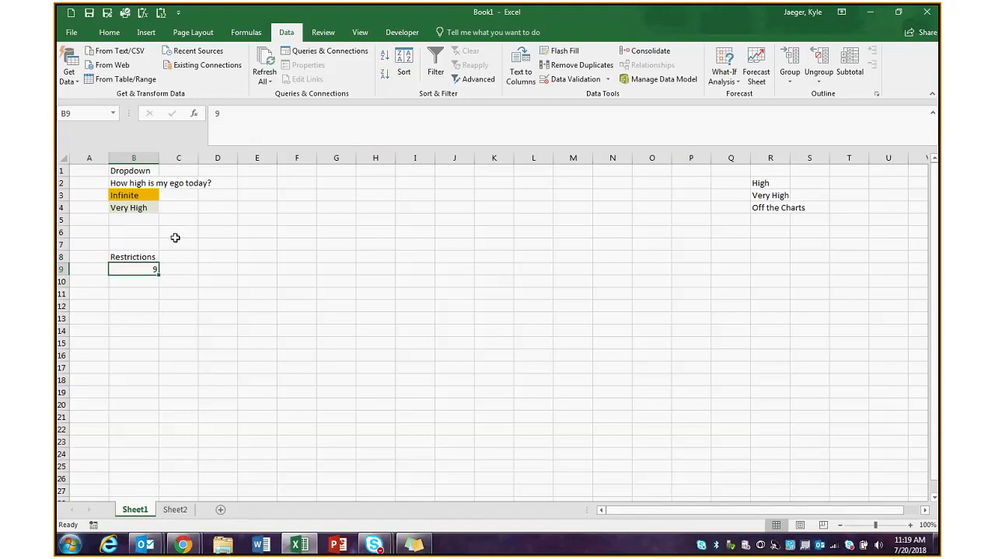
key(F2)
key(Return)
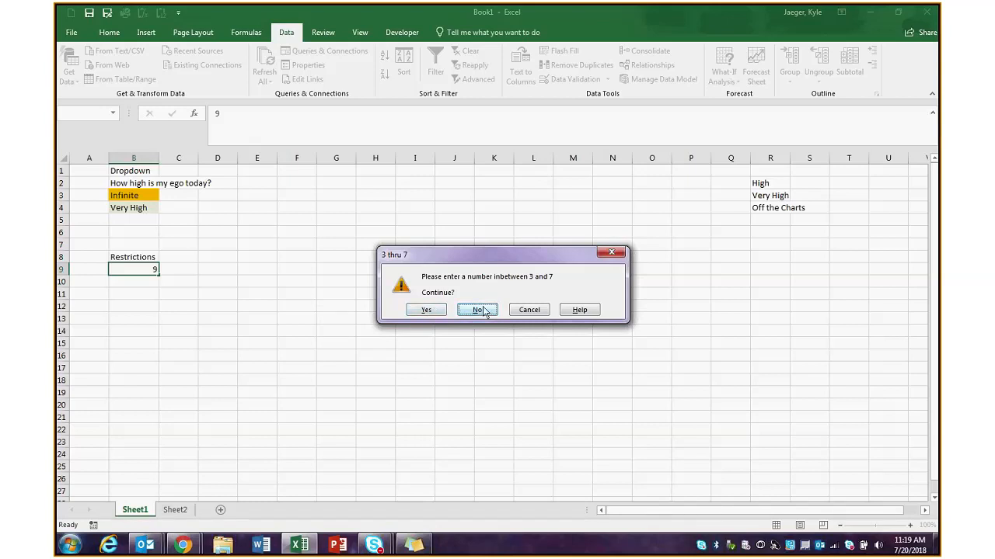
click(425, 310)
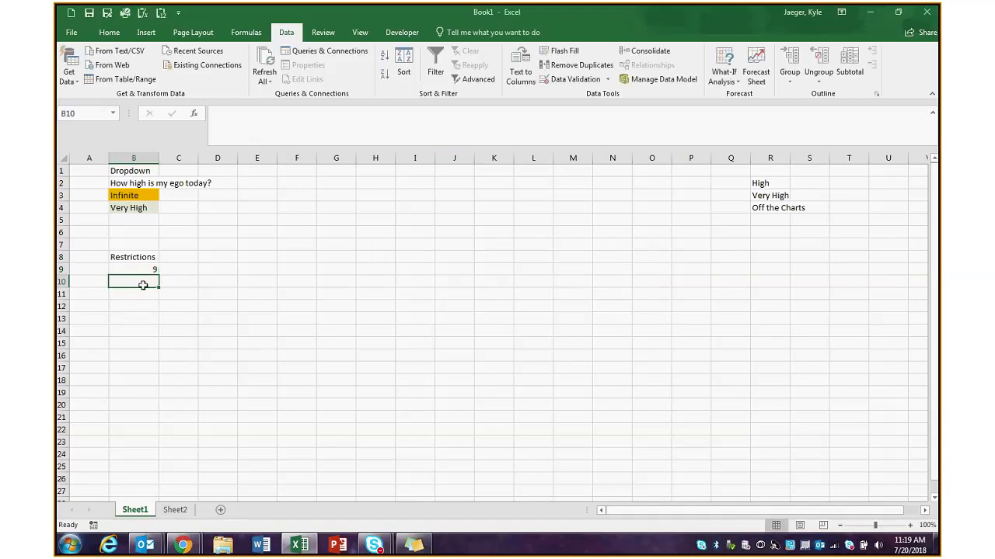
- Add a data validation rule to cell B10 that allows whole numbers between 1 and 6
click(571, 79)
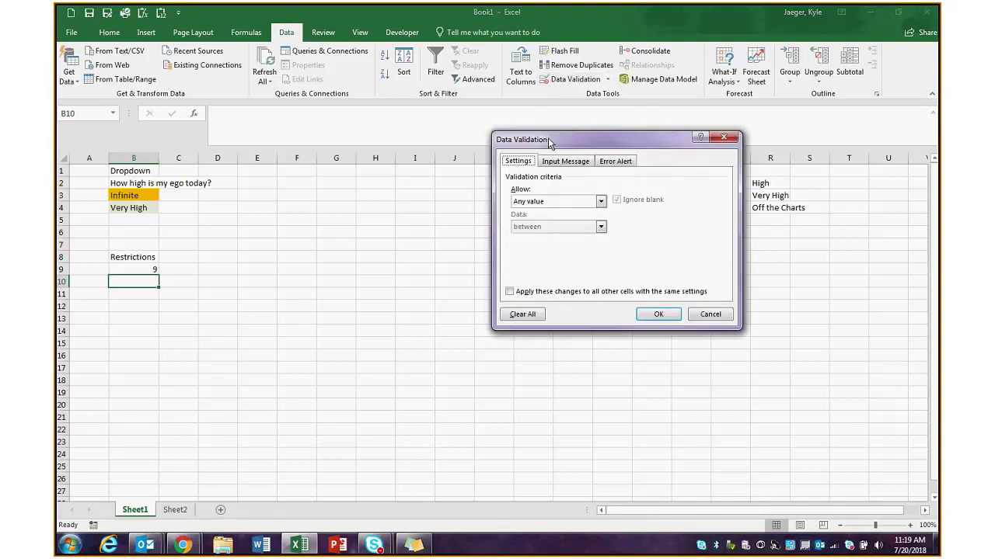
click(599, 202)
click(536, 220)
click(554, 251)
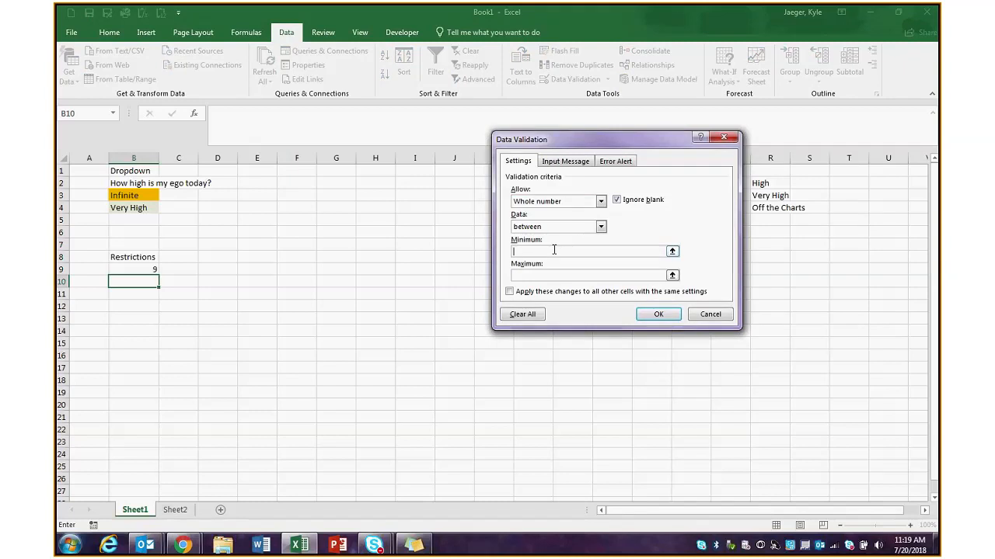
text(1)
key(Tab)
text(6)
click(658, 314)
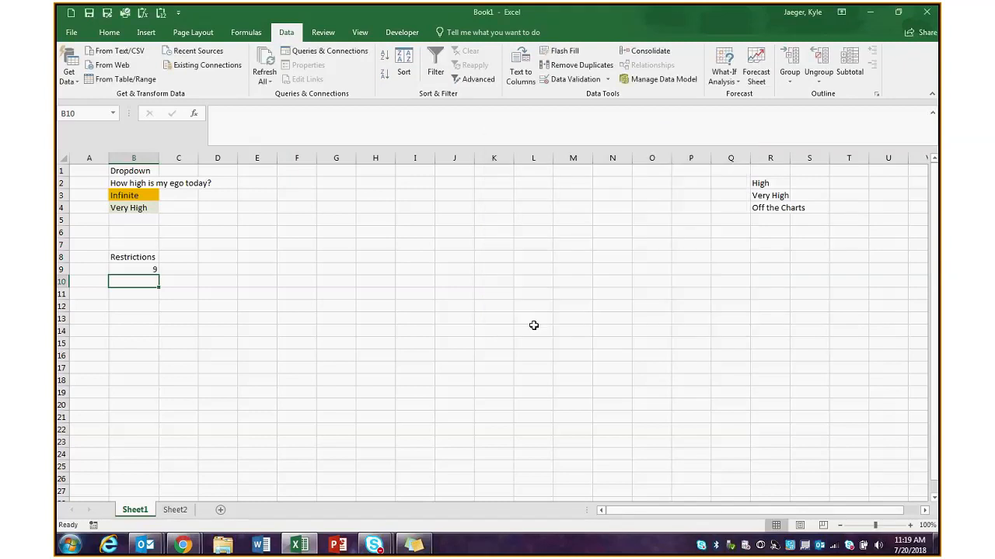
- Try to enter 7 in cell B10 to test its whole-number restriction
text(7)
key(Return)
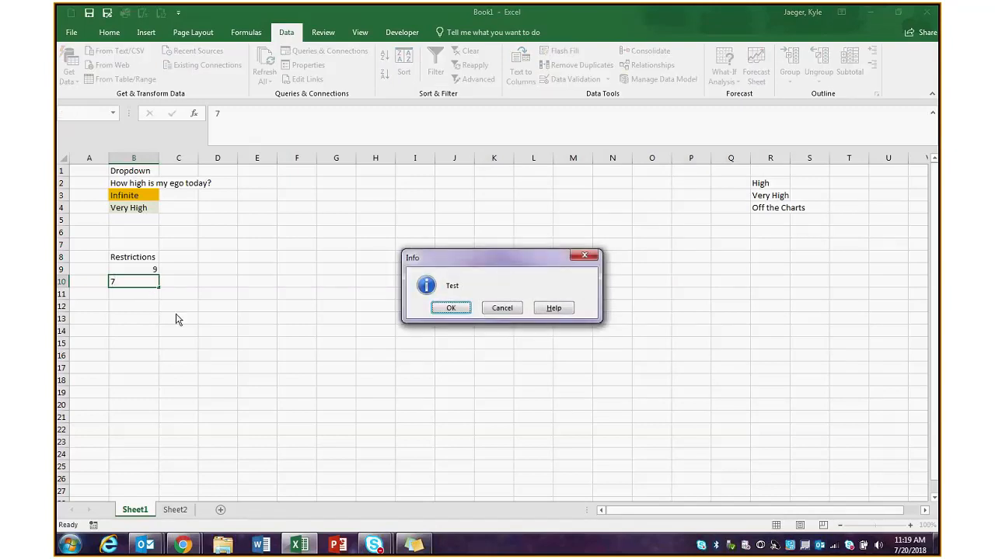
key(Return)
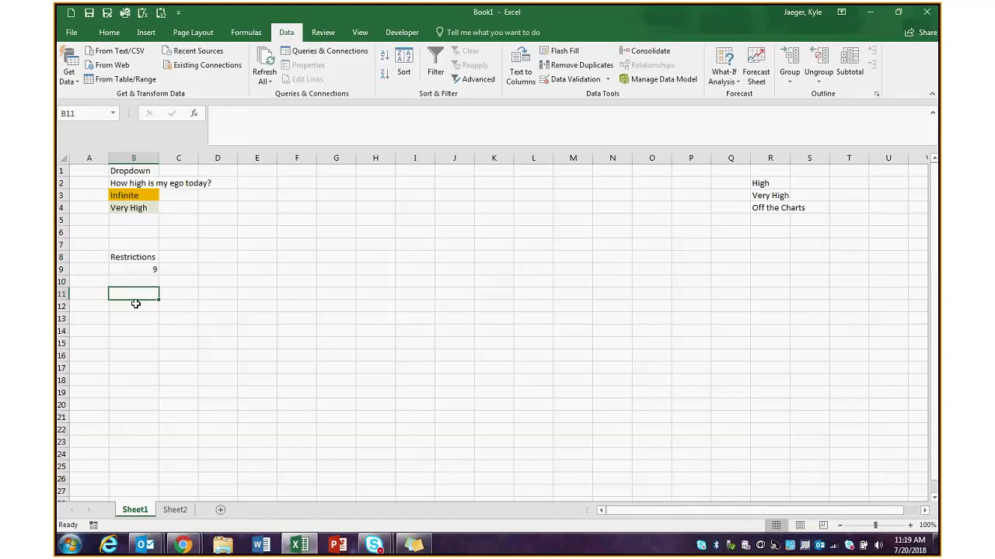
- Add a data validation rule to cell B11 that allows whole numbers between 1 and 6
click(571, 78)
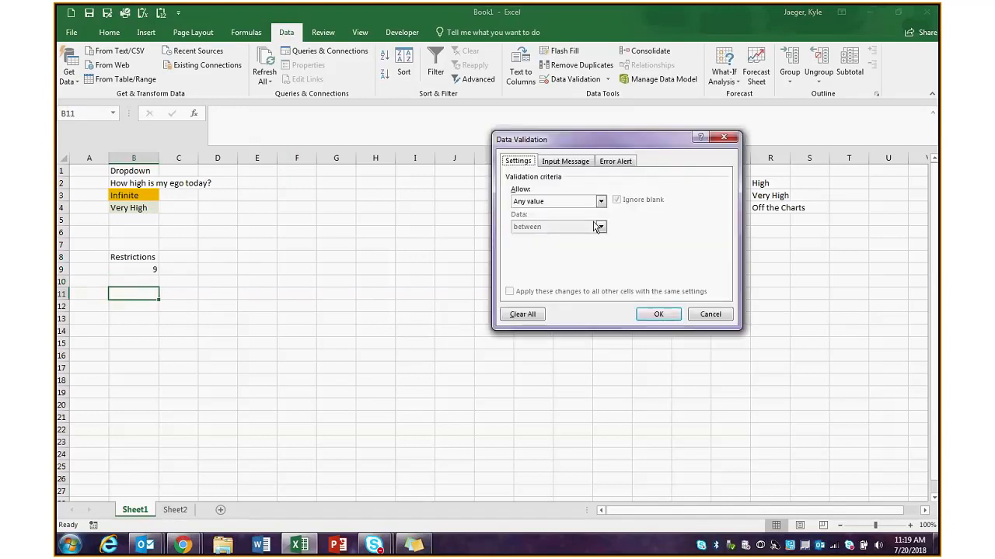
click(572, 203)
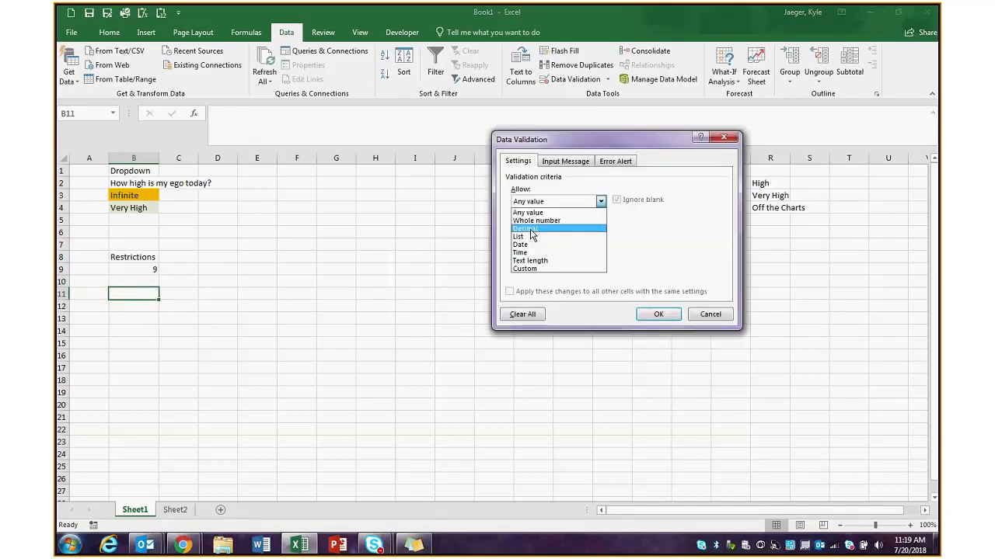
click(531, 230)
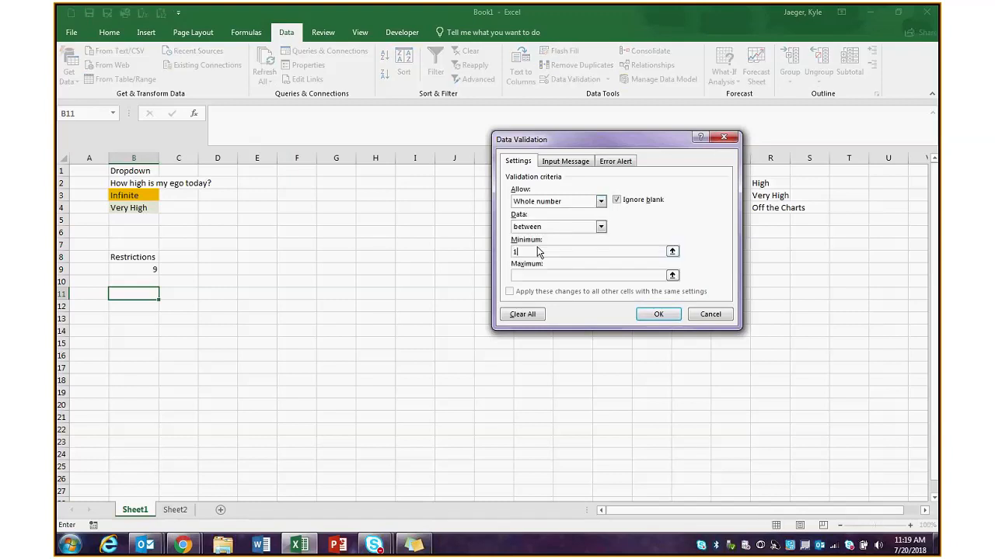
key(Escape)
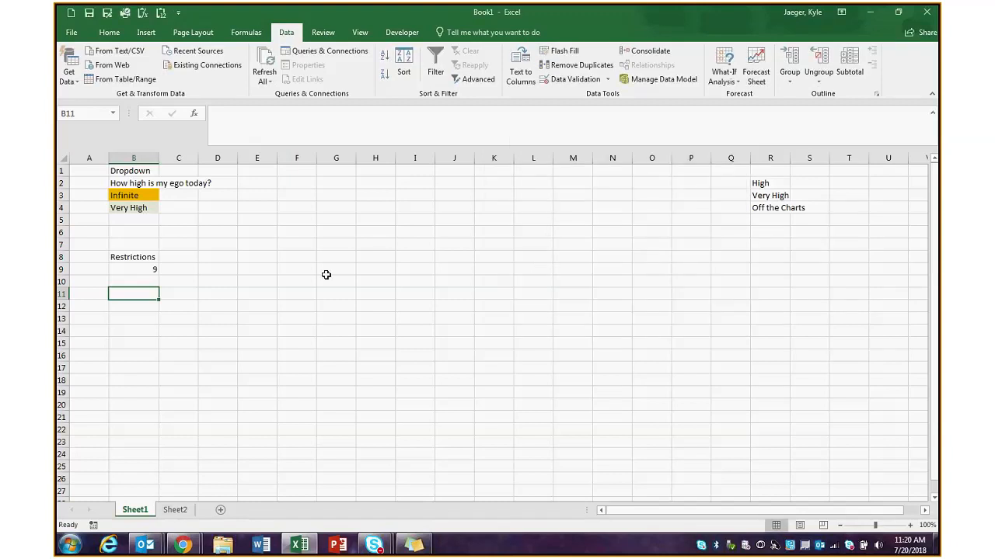
- Try to enter the out-of-range values 7 and 10 in cell B11
text(7)
key(Return)
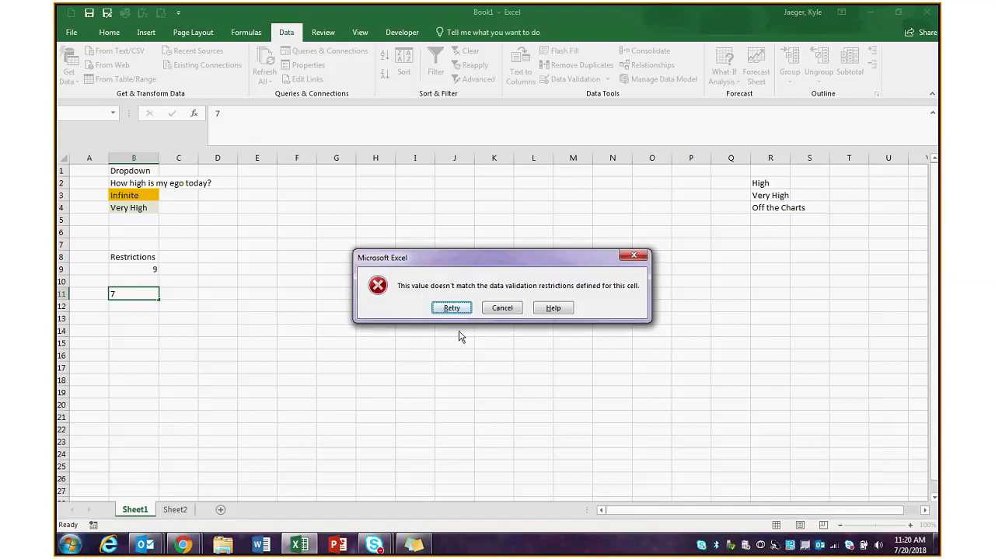
click(451, 308)
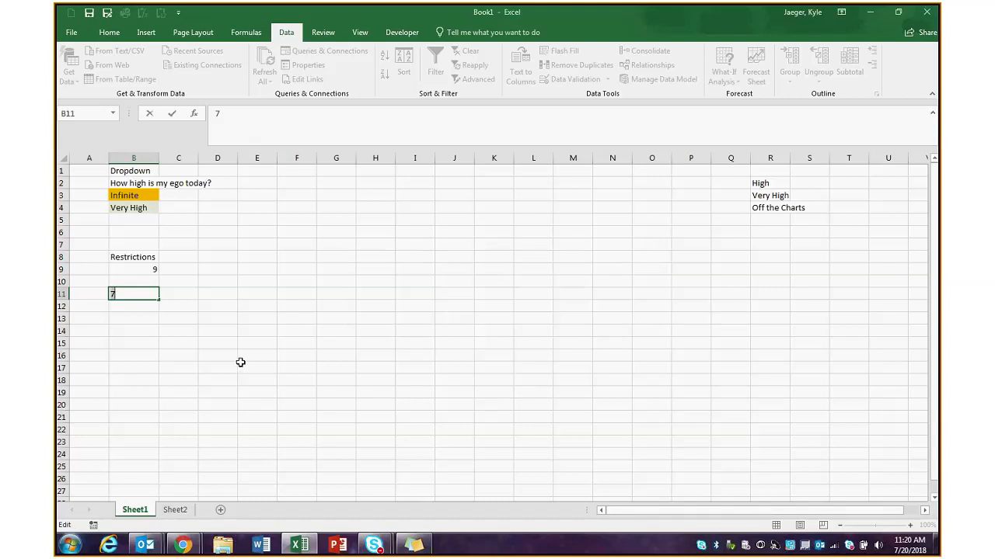
text(9)
key(BackSpace)
text(10)
key(Return)
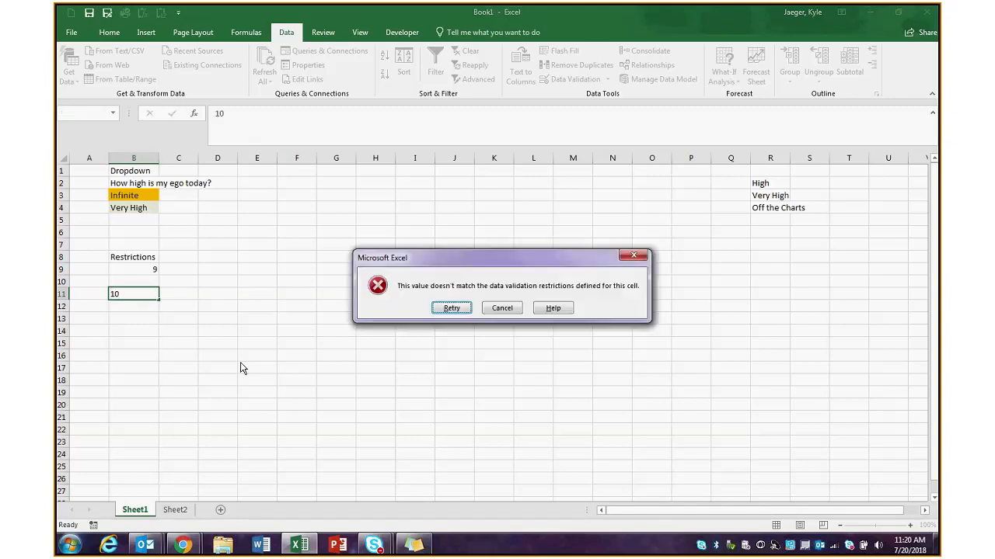
- Retry the entry in cell B11 with the value 5
key(Return)
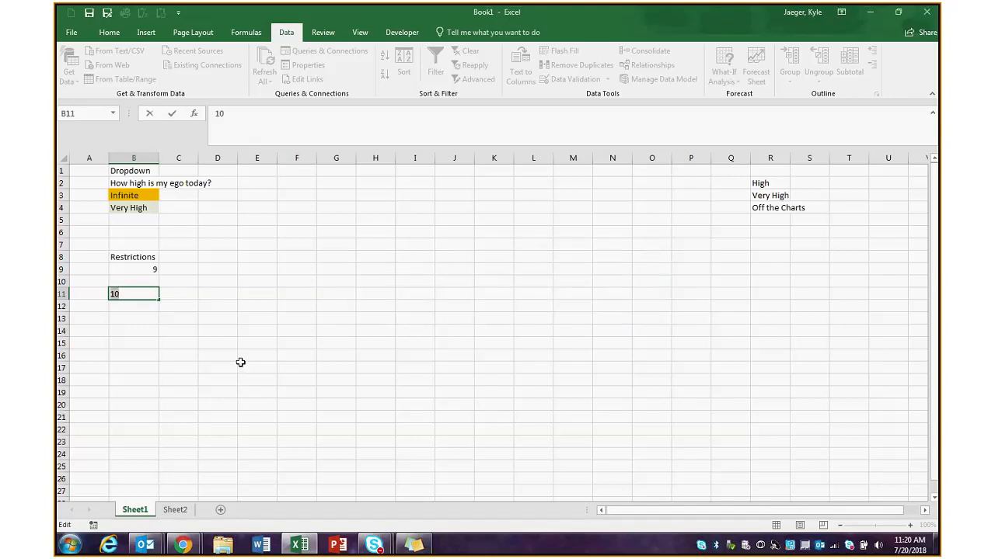
text(5)
key(Return)
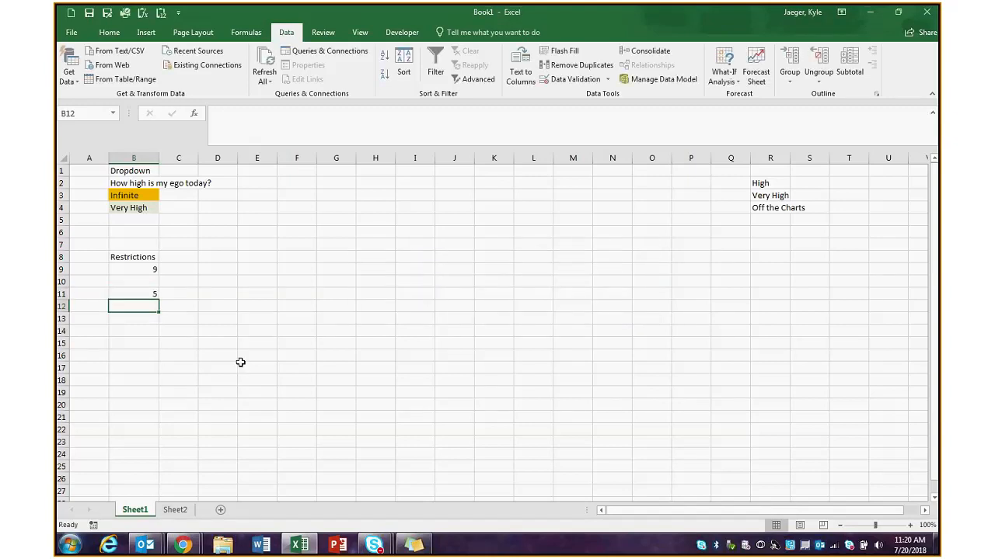
- Set the error alert style of cell B11's validation rule to Warning
click(146, 296)
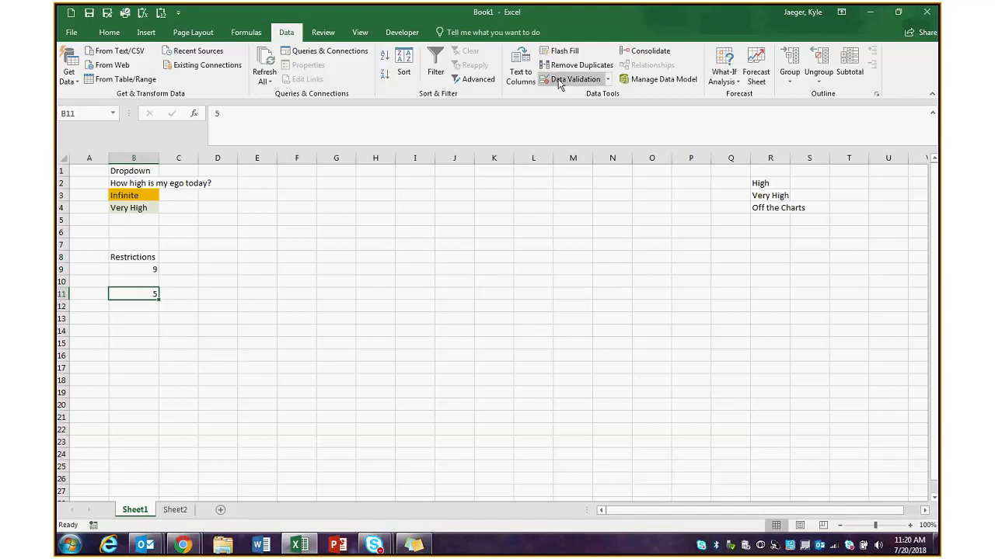
click(560, 78)
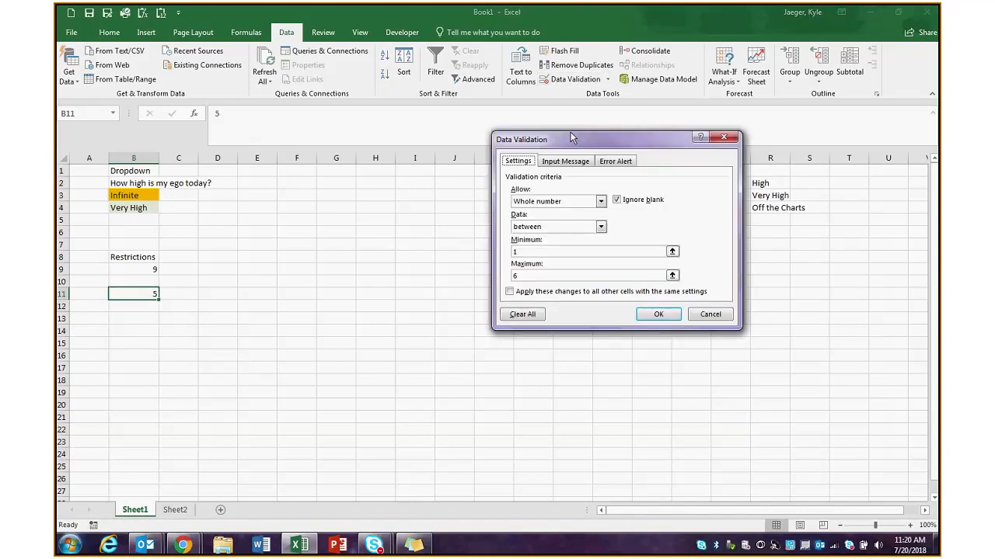
click(613, 162)
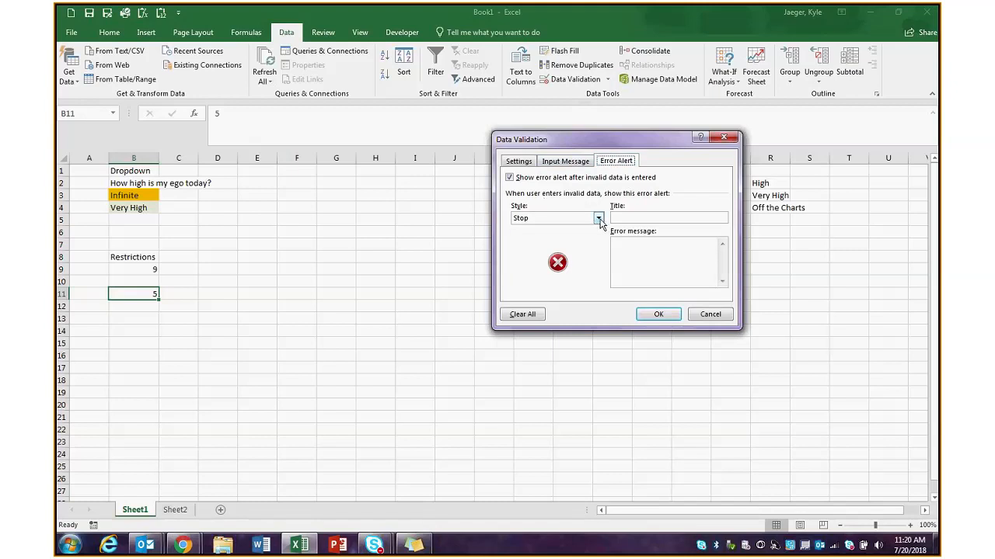
click(594, 220)
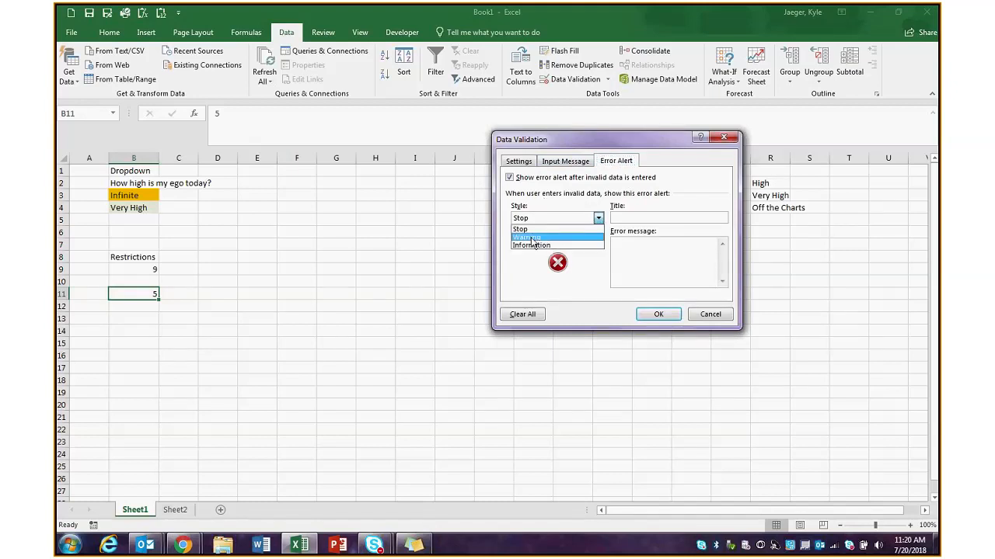
click(531, 237)
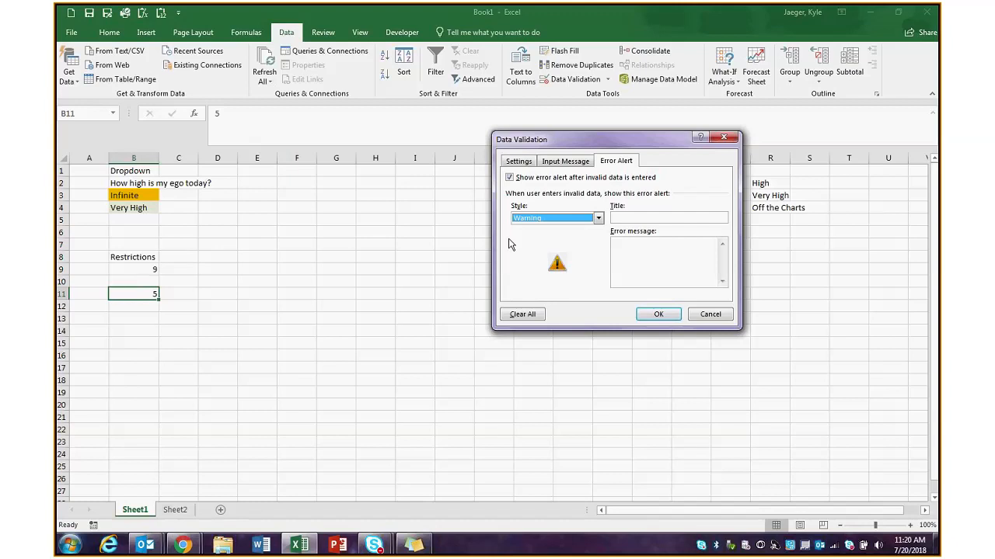
click(598, 219)
click(544, 245)
click(525, 216)
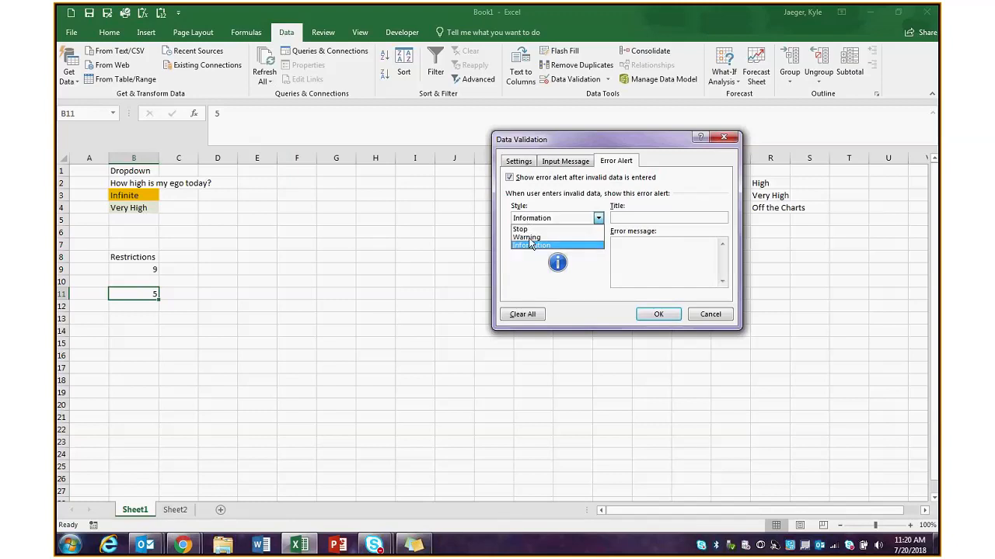
click(528, 237)
- Title B11's error alert "1 thru 6", set its message to "1,2,3,4,5,6", and apply the rule
text(1 thru 6)
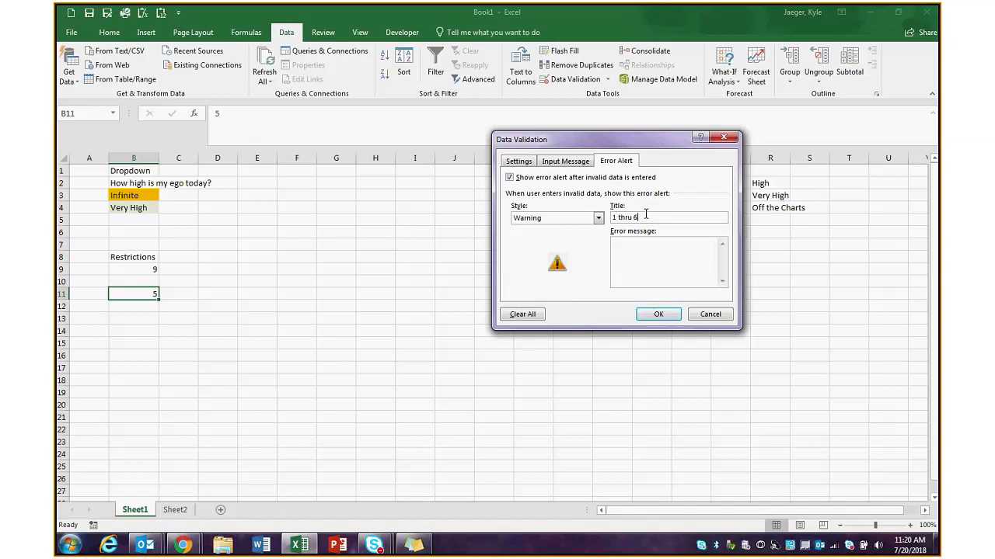
click(640, 250)
text(1,2,3,4,5,6)
click(651, 315)
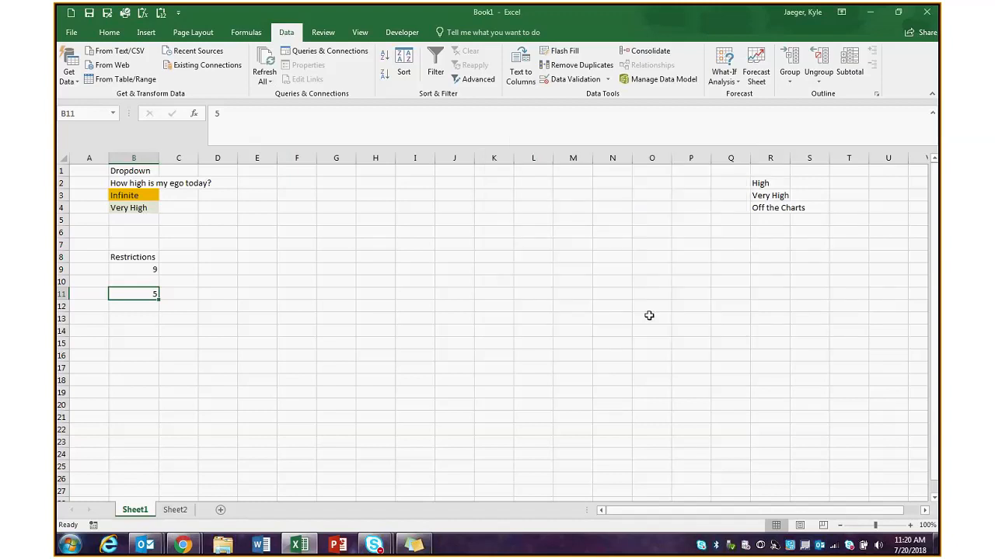
- Try to enter 9 in cell B11 and decline to continue with that value
click(145, 318)
click(148, 295)
double_click(148, 296)
key(BackSpace)
text(9)
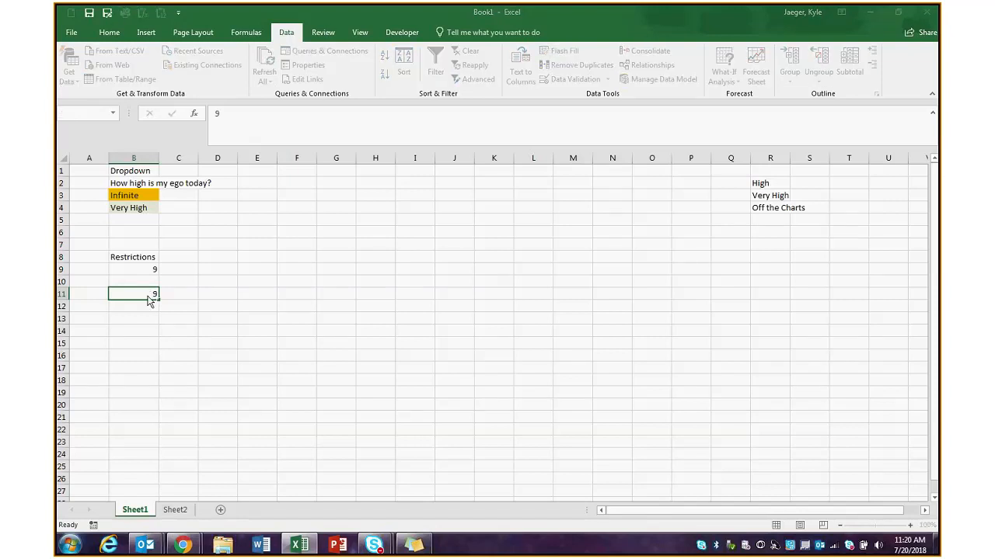
key(Return)
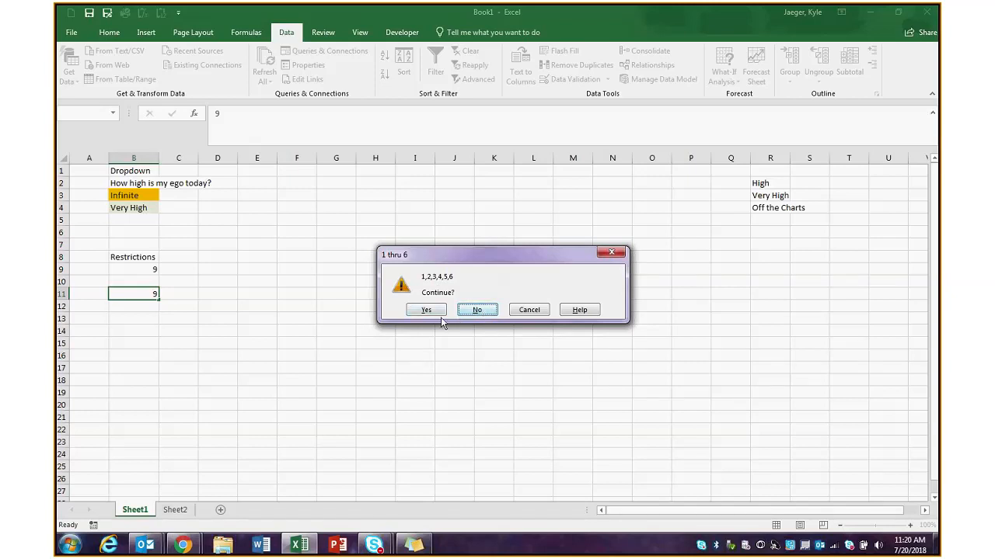
click(469, 310)
- Enter 7 in cell B11 and accept the value despite the restriction
text(7)
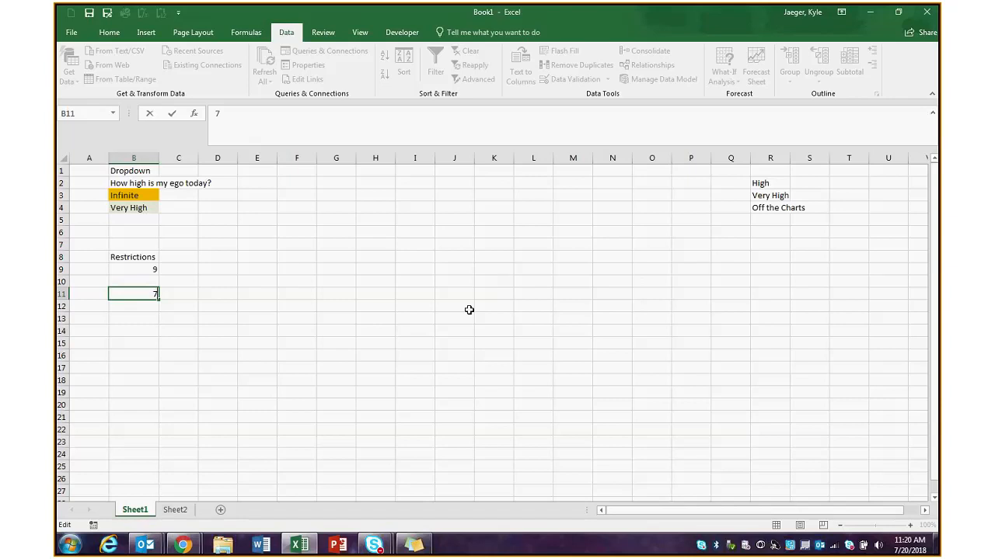
key(Return)
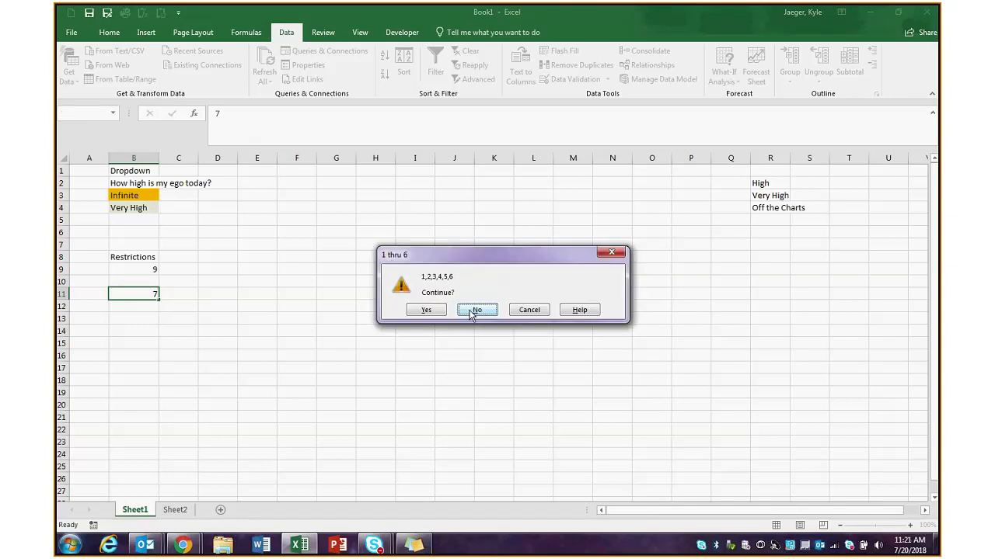
click(428, 310)
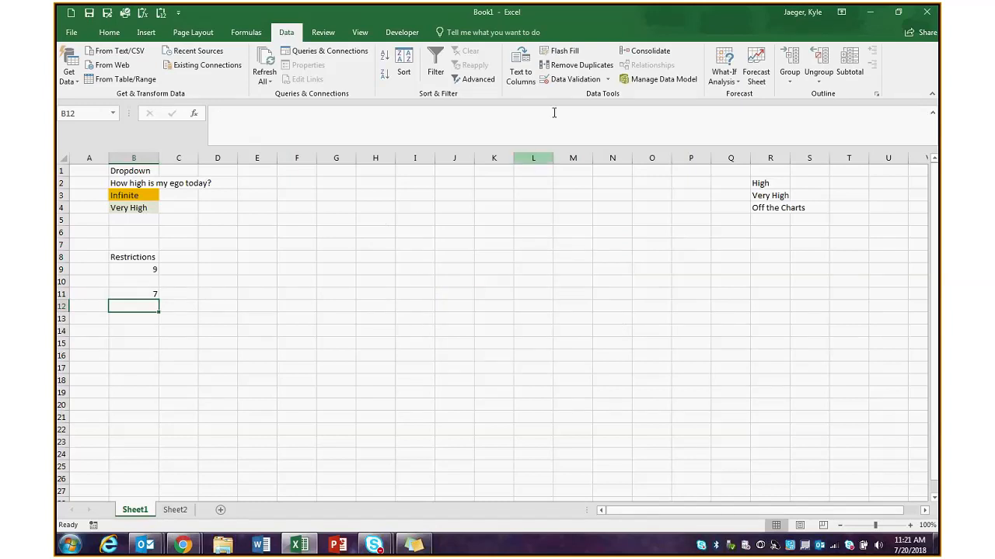
- Try restricting cell B12 to dates with the start and end dates left blank
click(589, 79)
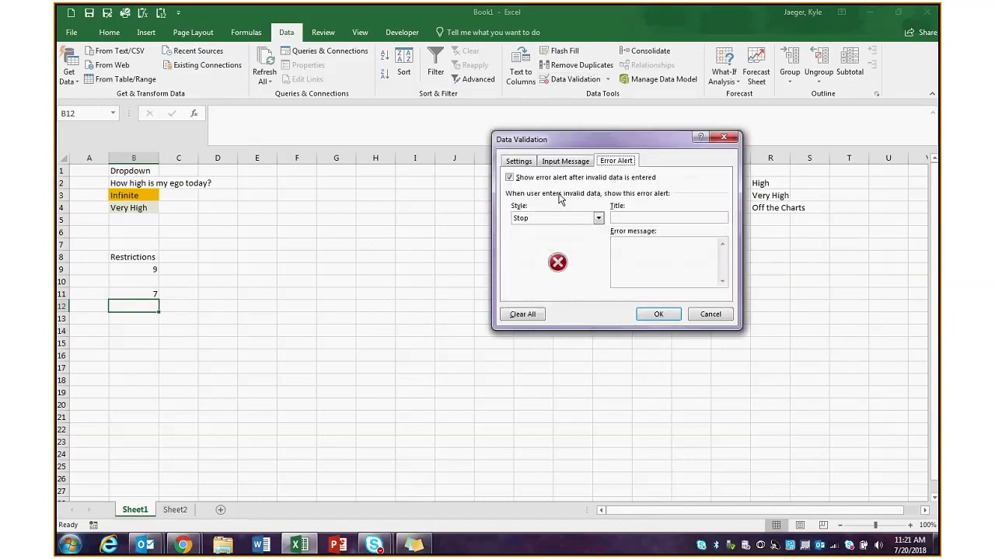
click(521, 162)
click(575, 202)
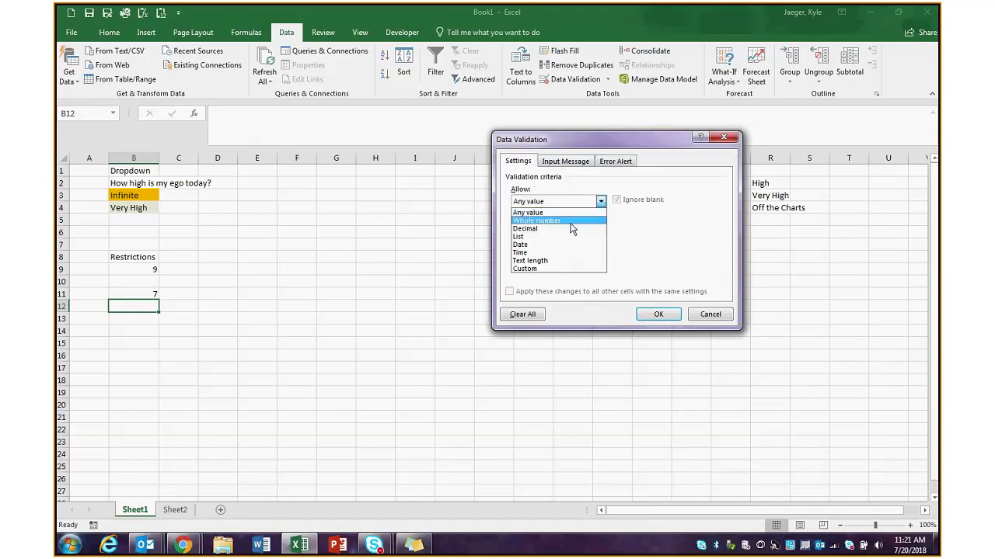
click(544, 244)
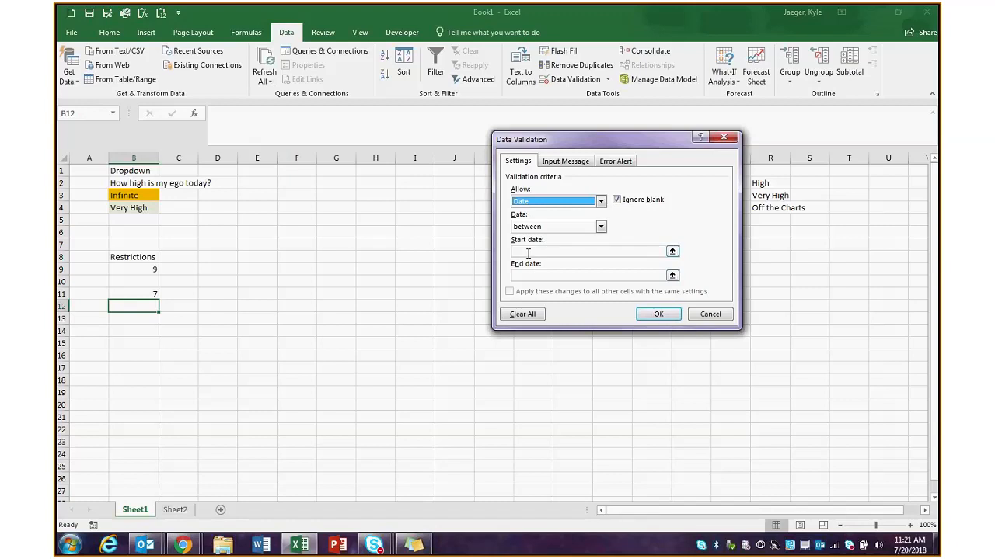
click(615, 161)
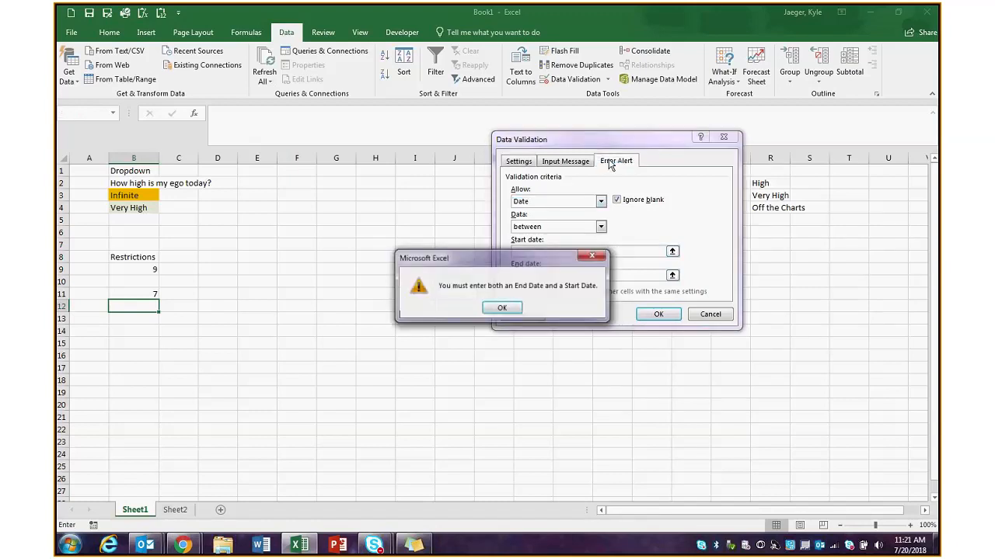
click(501, 308)
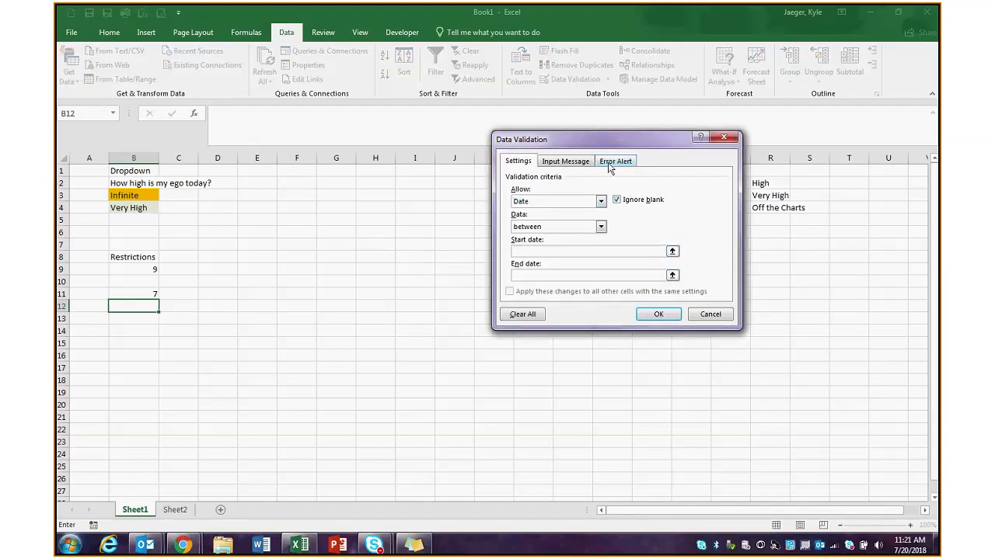
click(576, 165)
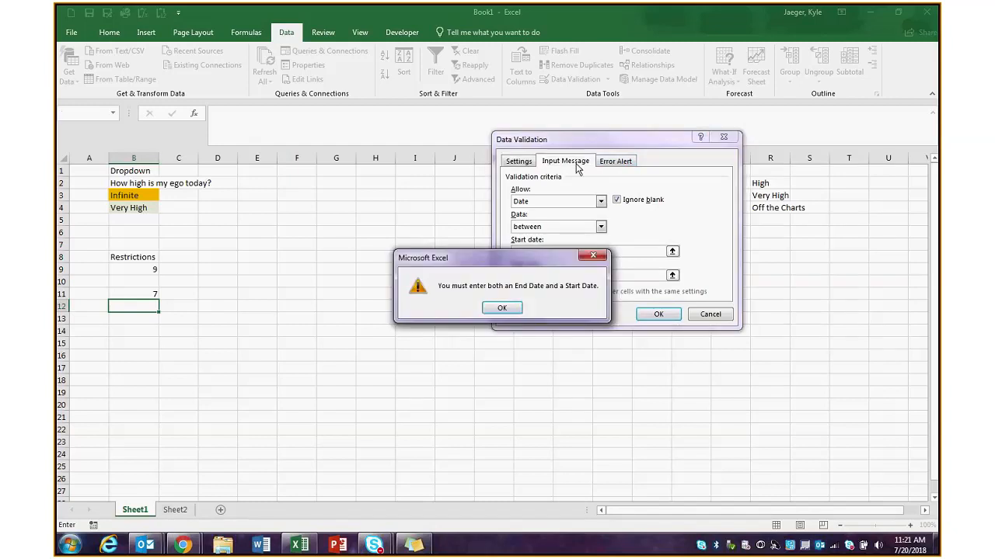
click(502, 308)
- Set cell B12's validation rule to allow decimals between a minimum and a maximum, entering 5 as a limit
click(599, 202)
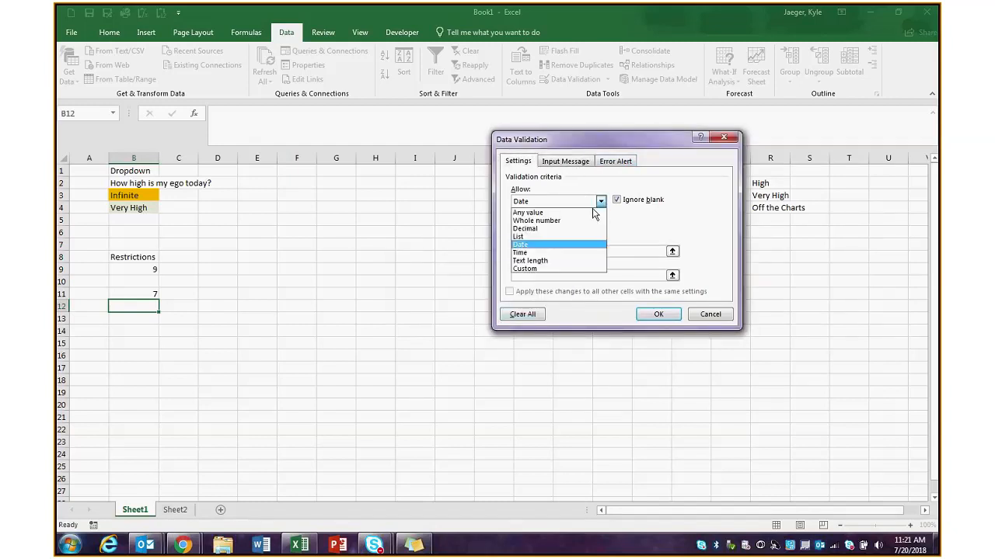
click(544, 229)
click(565, 161)
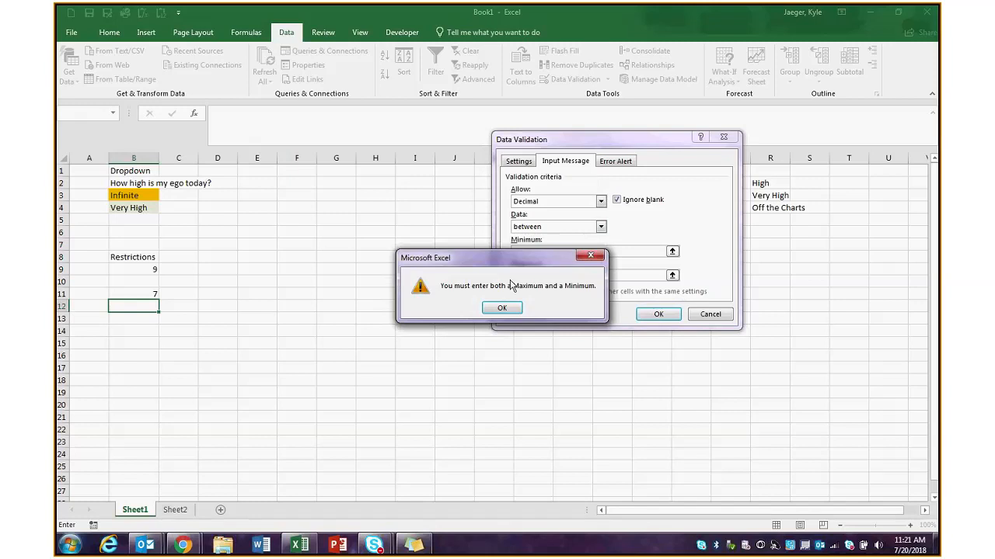
click(504, 311)
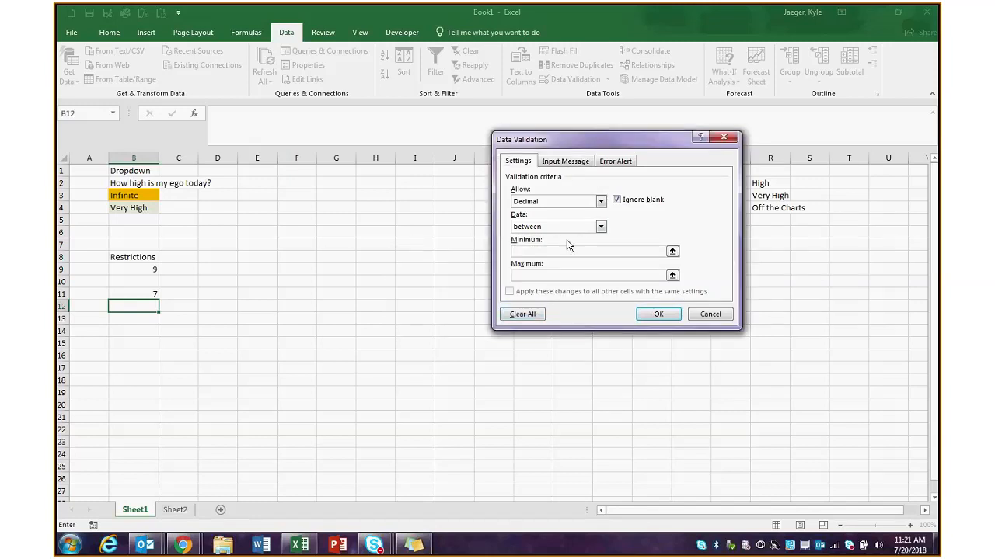
text(5)
- Give cell B12 an input message with the title "Test" and the text "Test", and apply the rule
click(565, 160)
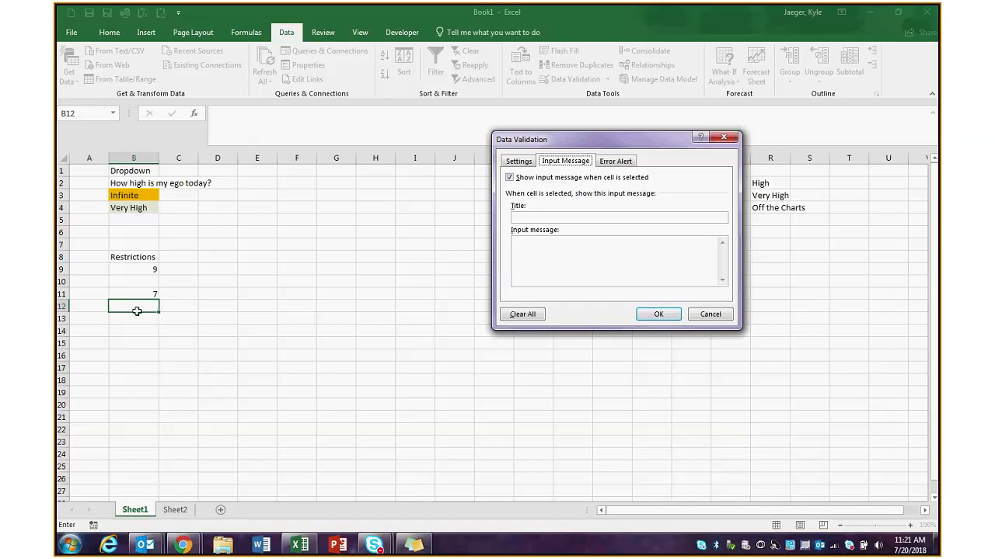
click(547, 219)
text(TesTest)
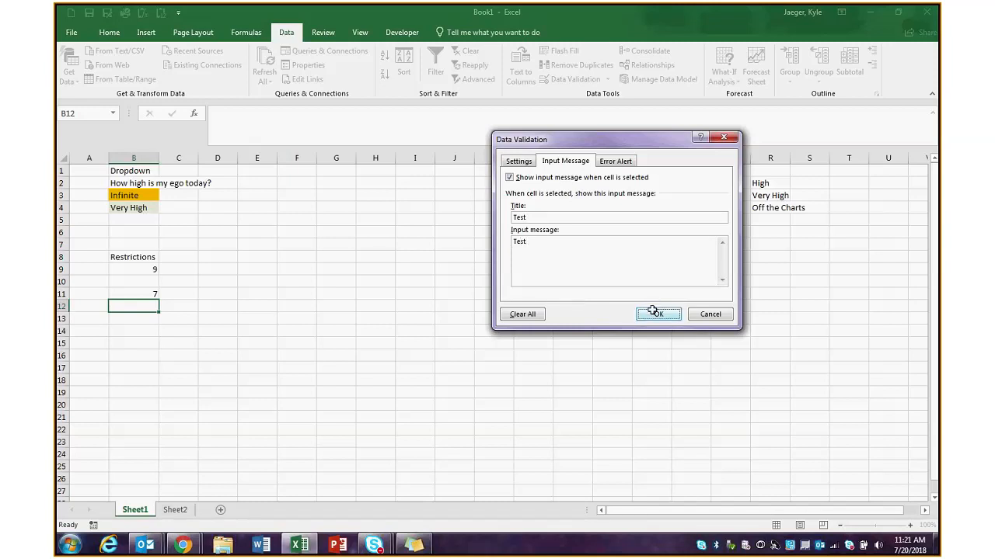
click(655, 313)
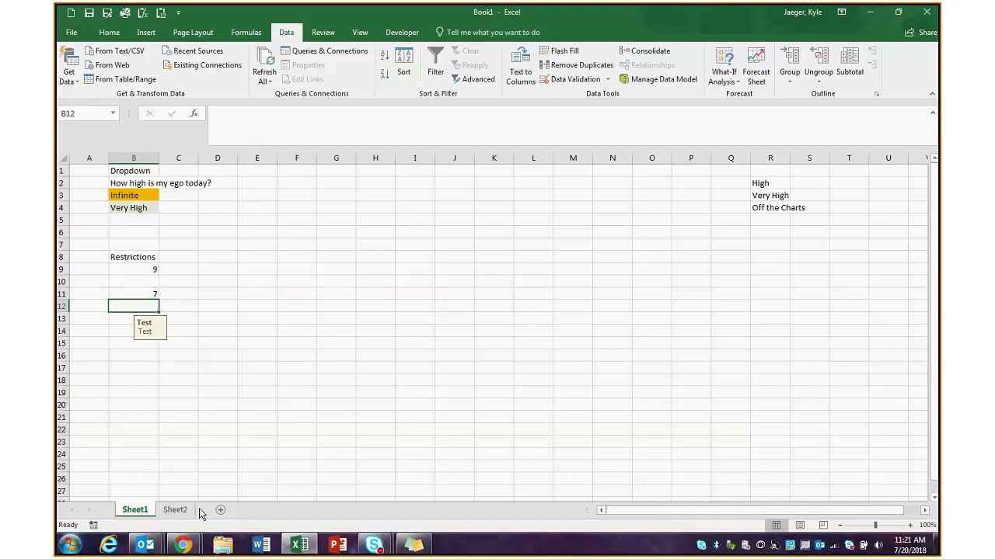
- Switch to Sheet2 and examine how the weekly values per person are laid out in the monthly tables beside the Sum and Avg summary
click(175, 510)
click(490, 334)
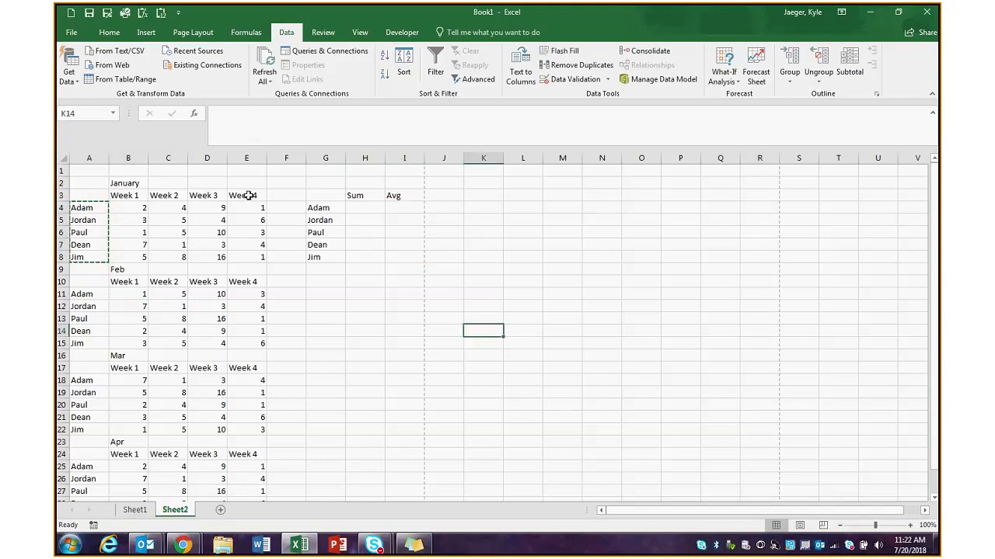
click(136, 184)
click(117, 268)
click(118, 355)
drag(126, 195, 128, 245)
drag(208, 208, 208, 262)
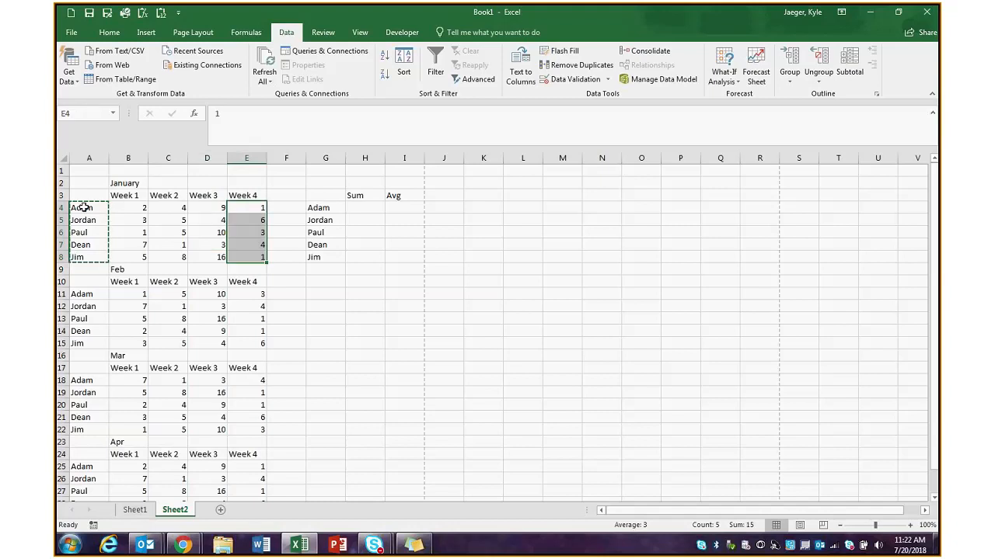
drag(79, 207, 79, 256)
drag(125, 208, 247, 207)
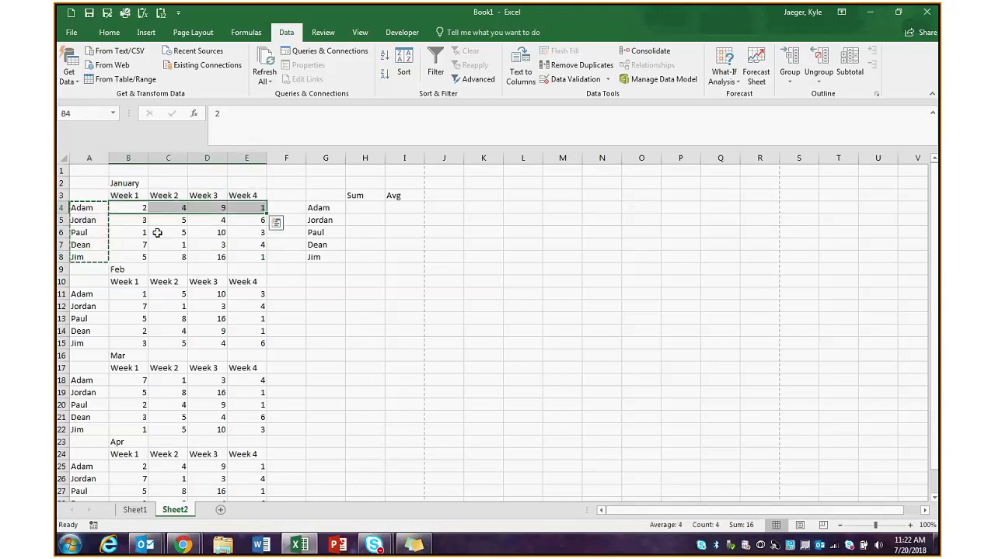
click(173, 222)
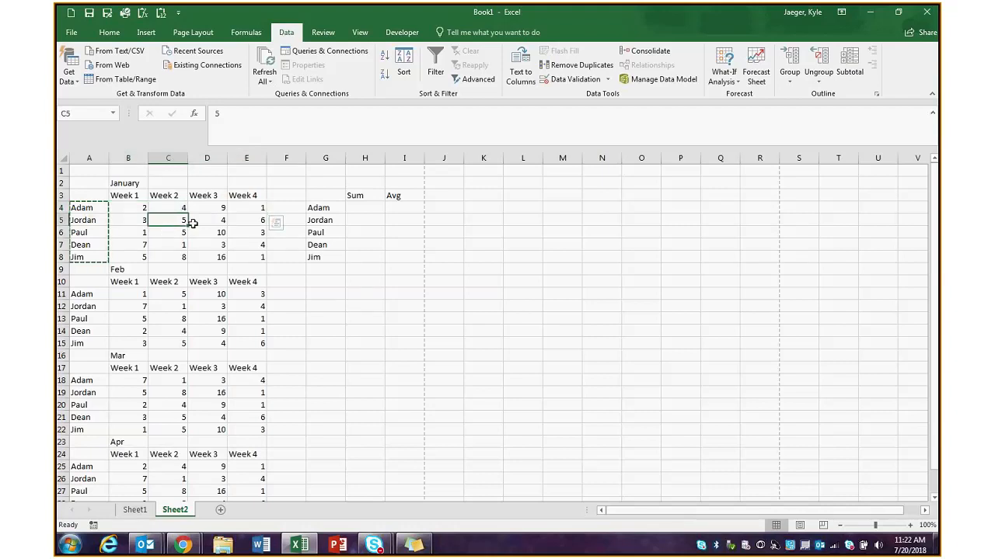
drag(192, 224, 195, 224)
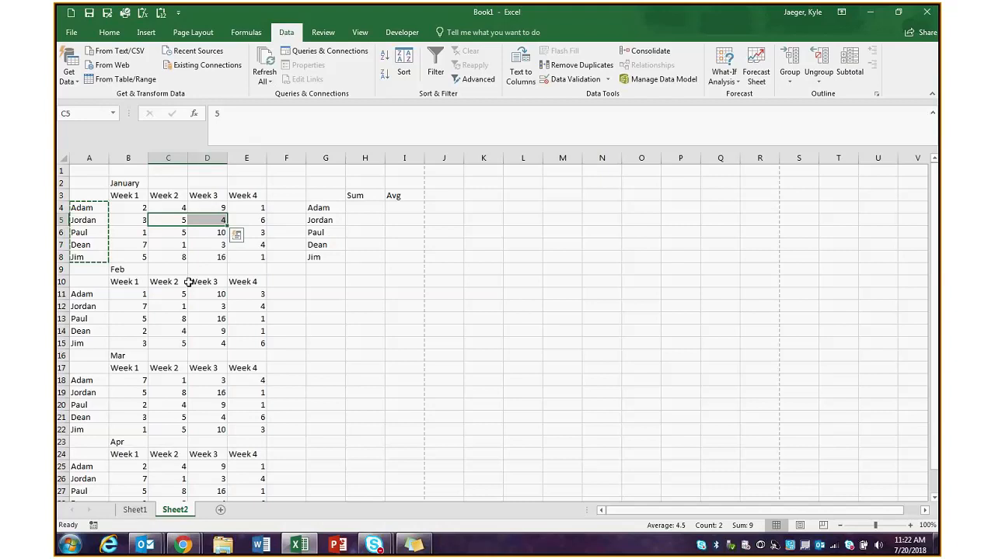
click(365, 304)
click(366, 207)
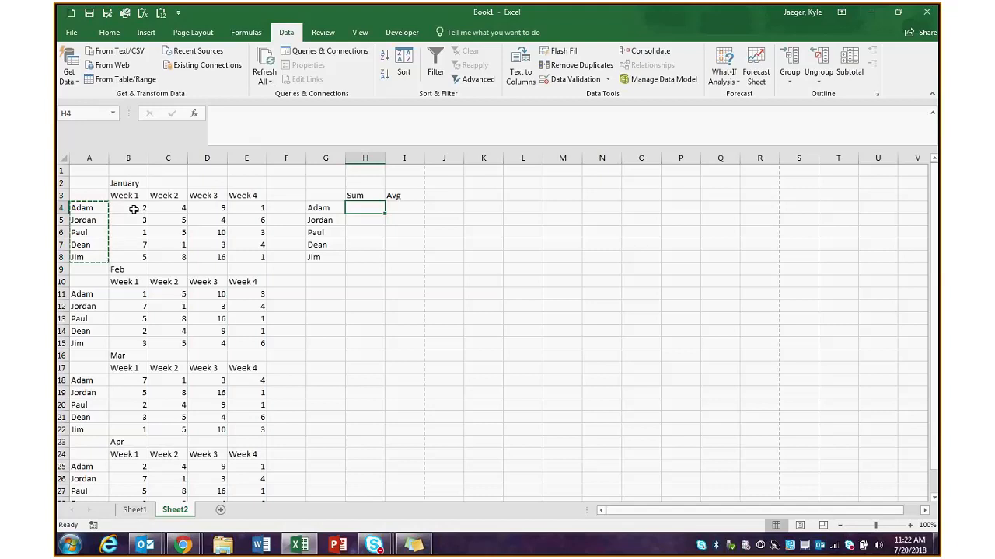
drag(134, 209, 226, 209)
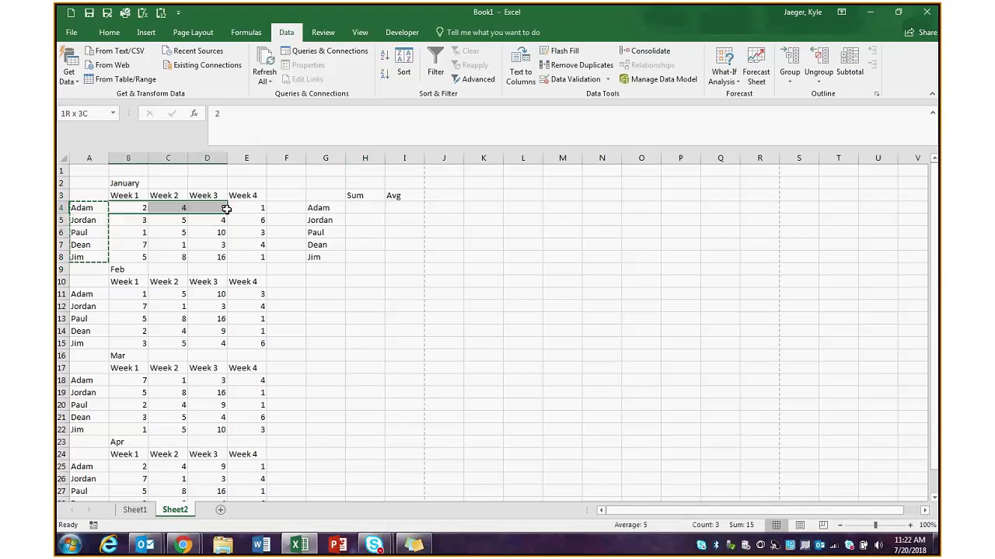
- Total the first person's values across the four months in H4 with =SUM(B4:E4,B11:E11,B18:E18,B25:E25)
click(360, 207)
click(286, 118)
text(=SUMK)
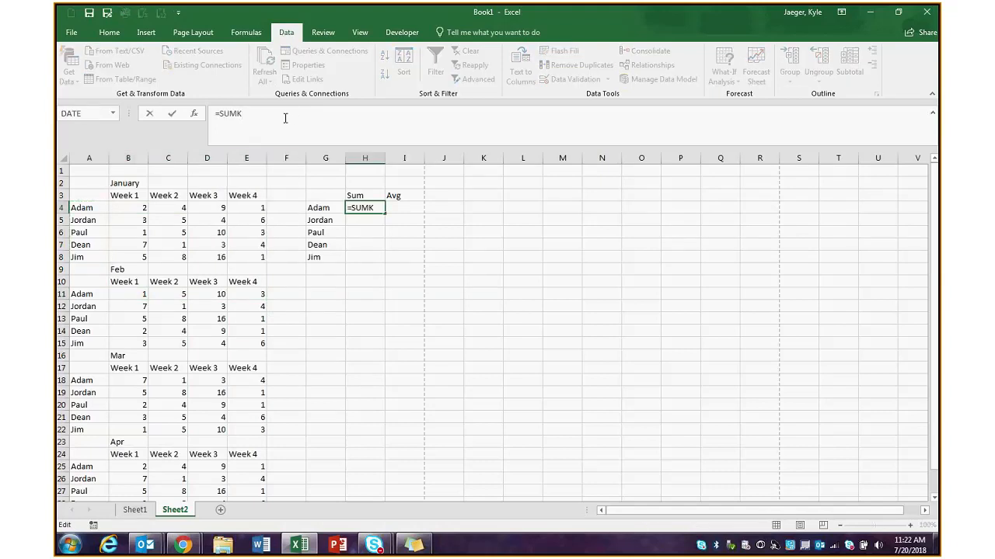
key(BackSpace)
text(()
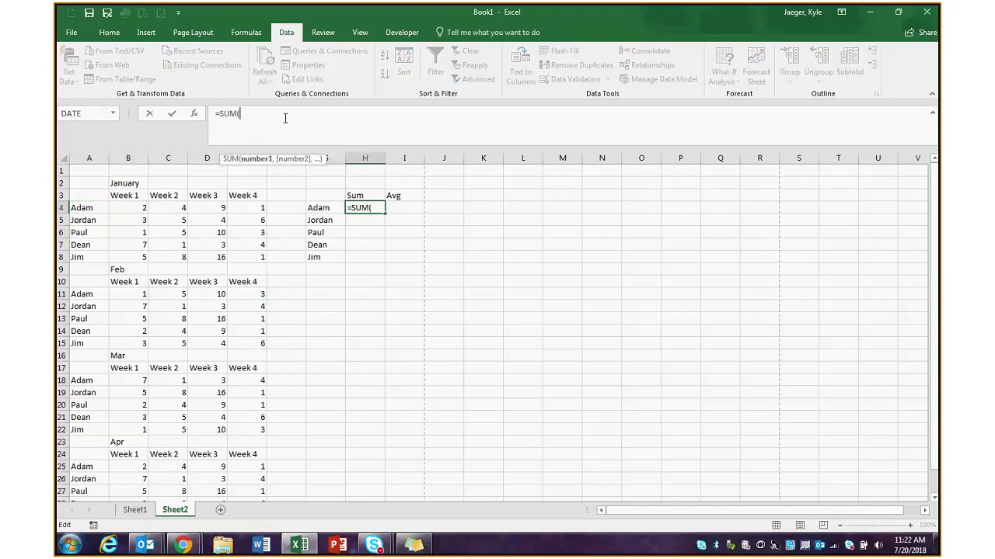
text(()
key(BackSpace)
drag(117, 207, 257, 208)
text(,)
drag(118, 294, 261, 294)
text(,)
drag(124, 379, 255, 379)
text(,)
click(142, 466)
drag(142, 470, 243, 474)
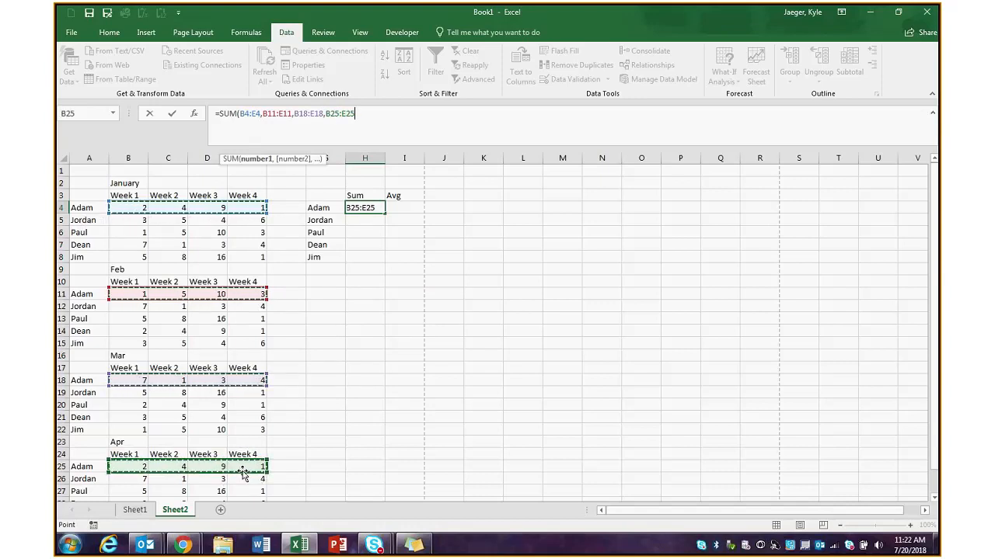
key(Return)
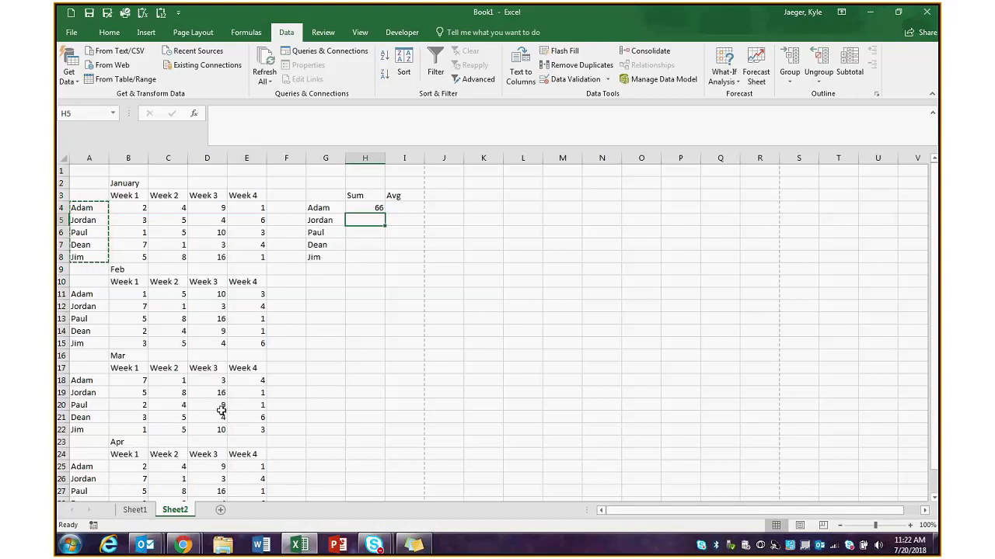
- Delete the sum formula from cell H4
click(357, 207)
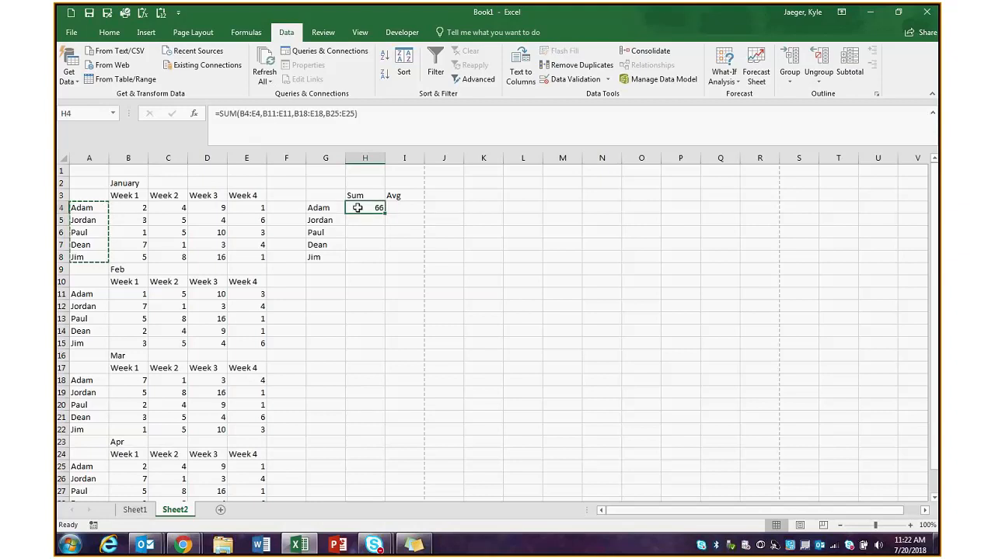
key(Delete)
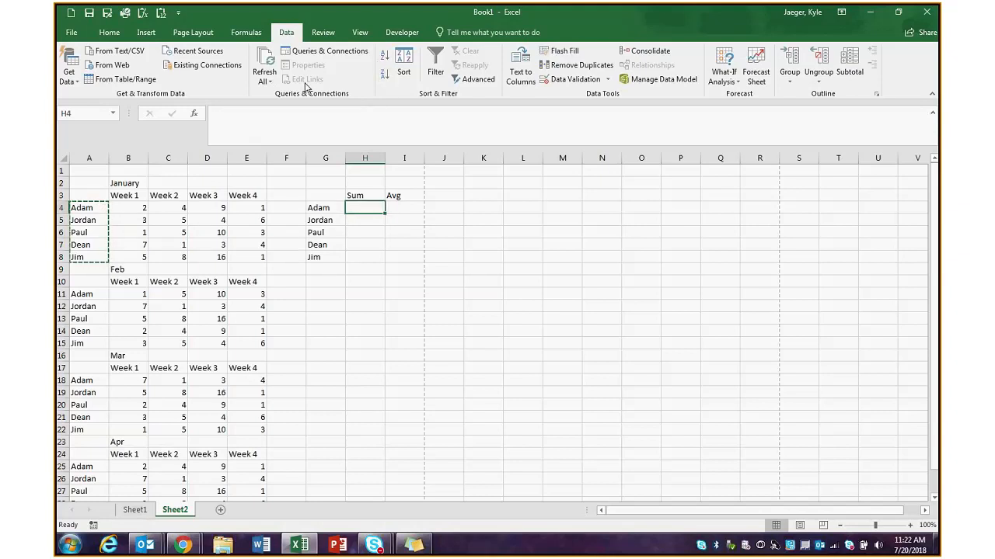
- Define a workbook name, using the first person's name, for the ranges B4:E4, B11:E11, B18:E18 and B25:E25 on Sheet2
drag(126, 206, 246, 210)
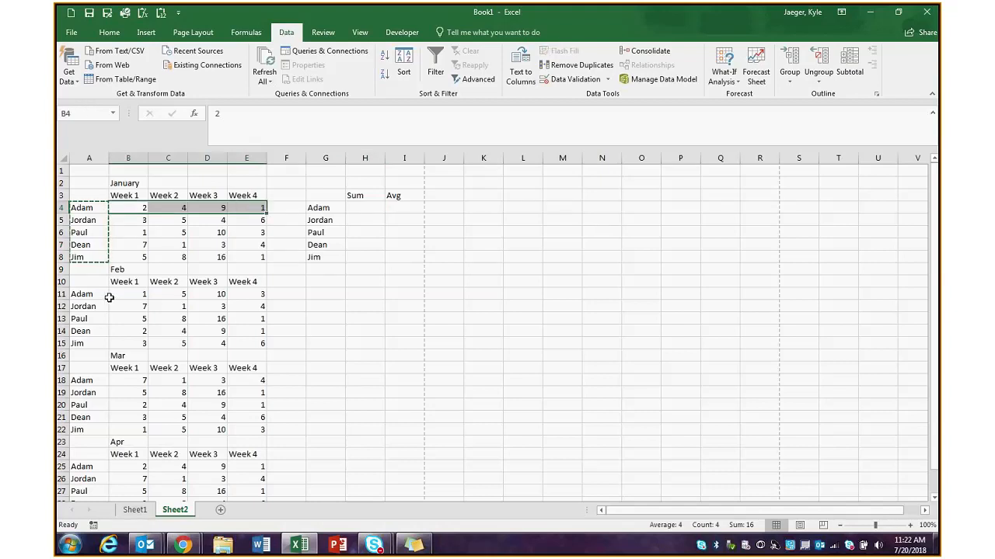
ctrl+drag(142, 294, 242, 299)
ctrl+drag(133, 381, 247, 380)
drag(253, 463, 254, 463)
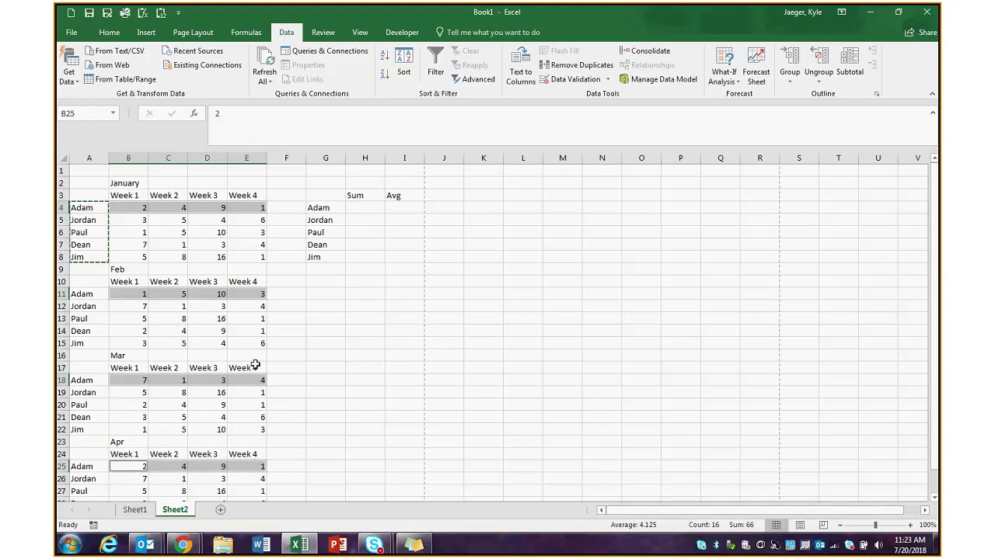
click(246, 32)
click(398, 66)
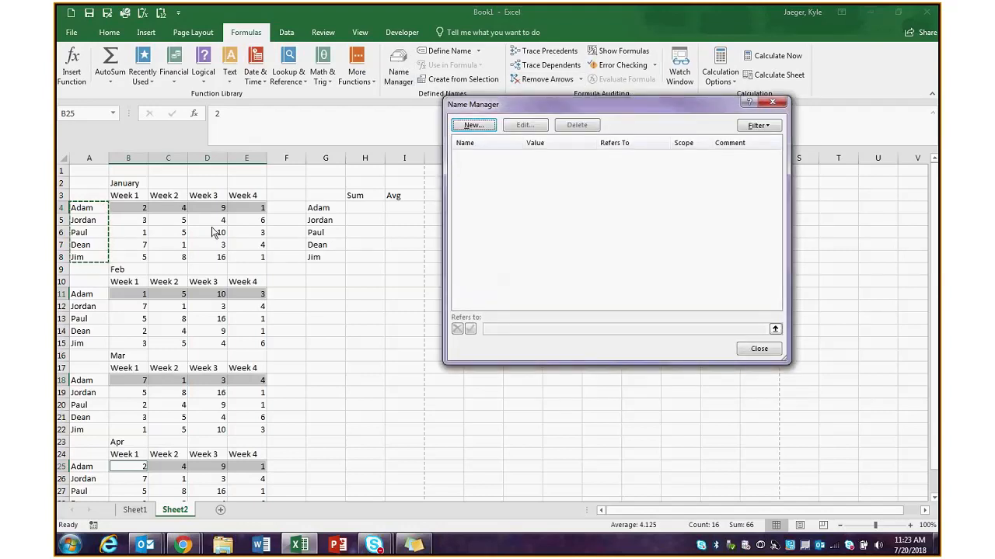
click(473, 125)
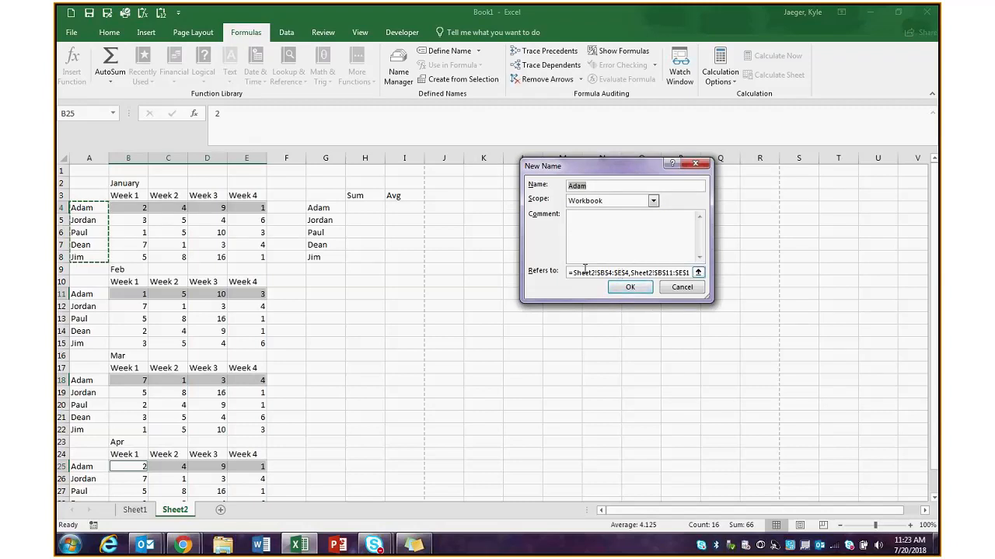
click(615, 290)
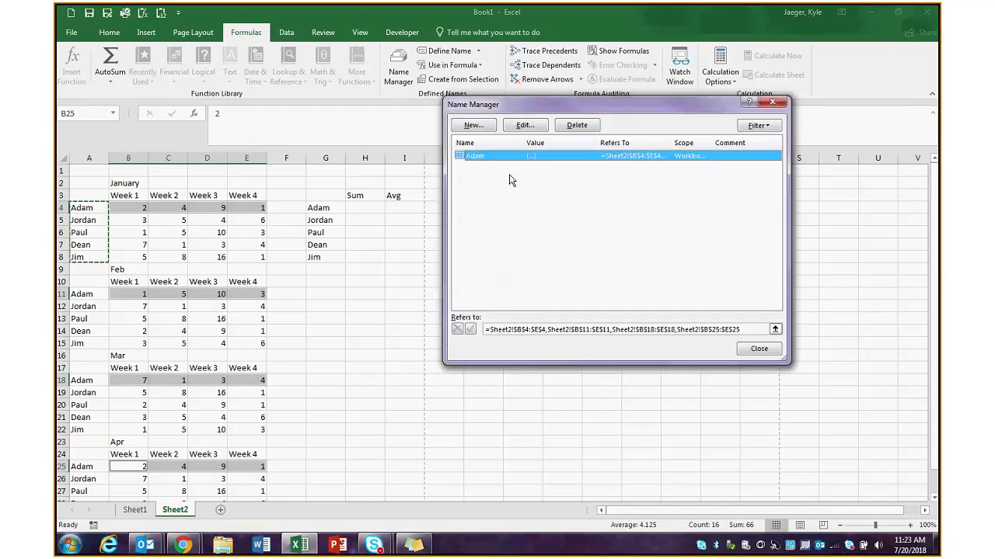
click(507, 238)
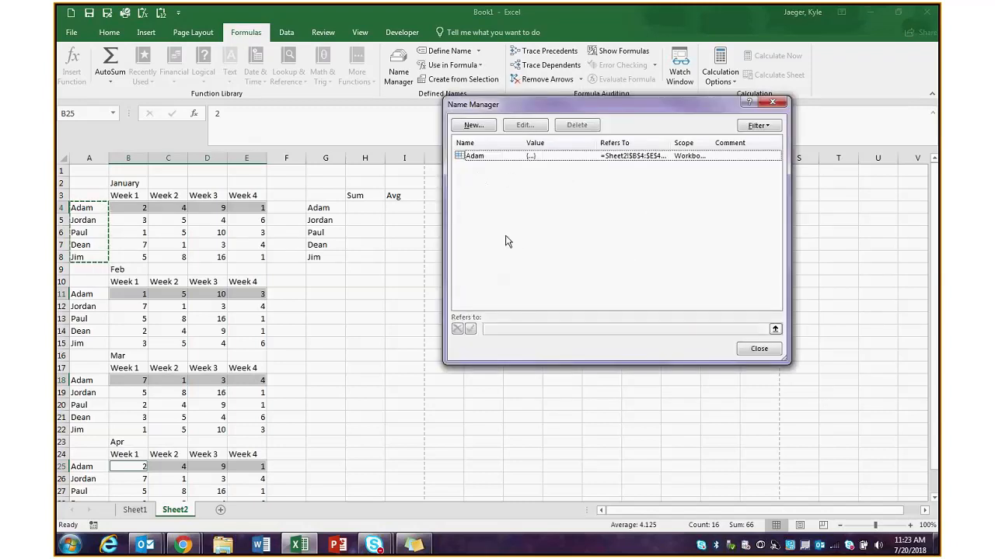
- Start a new workbook-scoped name using the second person's name and clear its prefilled cell references for a fresh selection on Sheet2
click(483, 127)
text(Jordan)
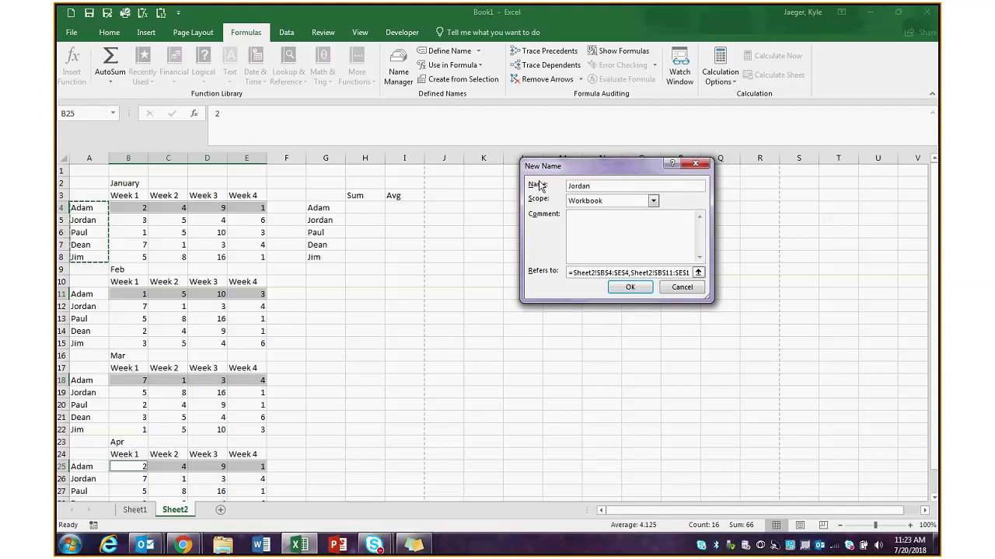
click(627, 273)
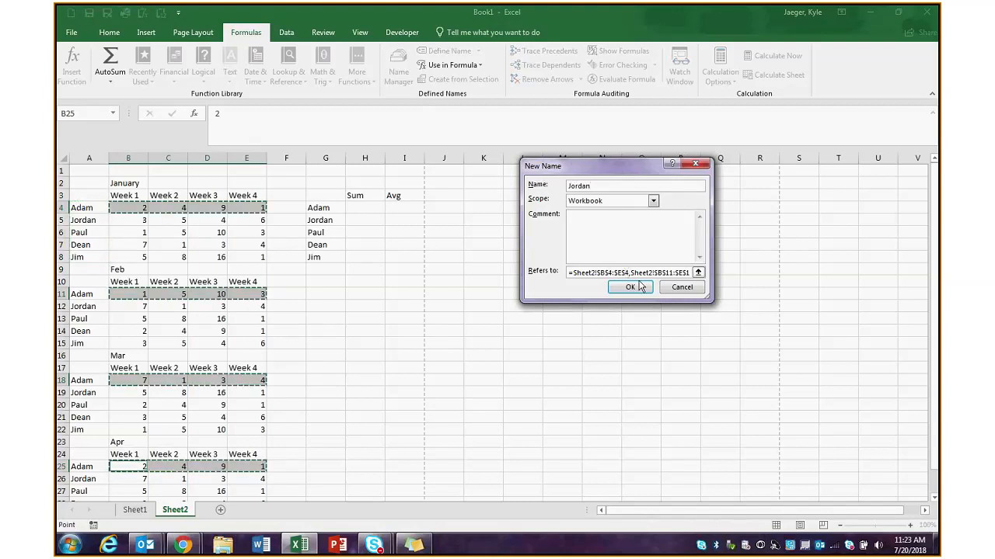
click(698, 273)
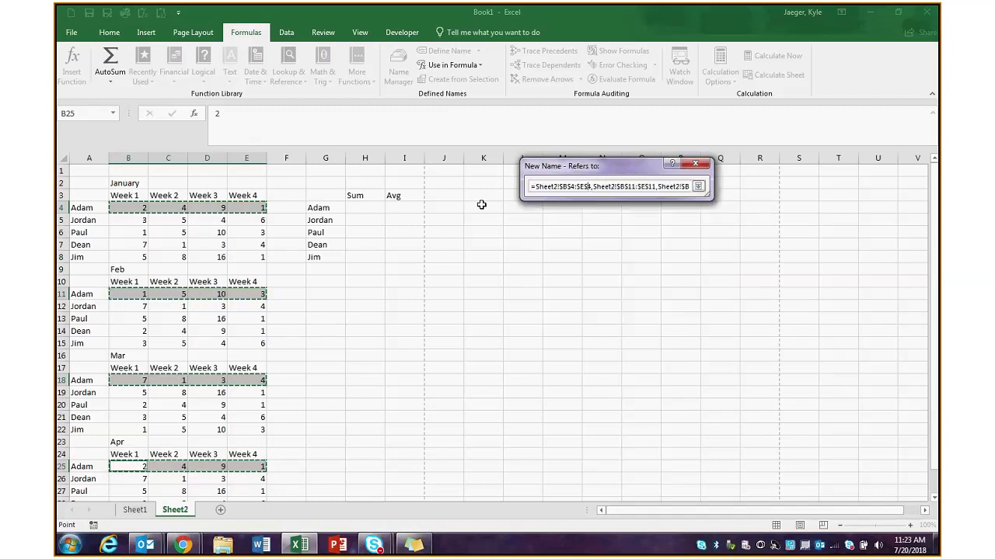
click(698, 186)
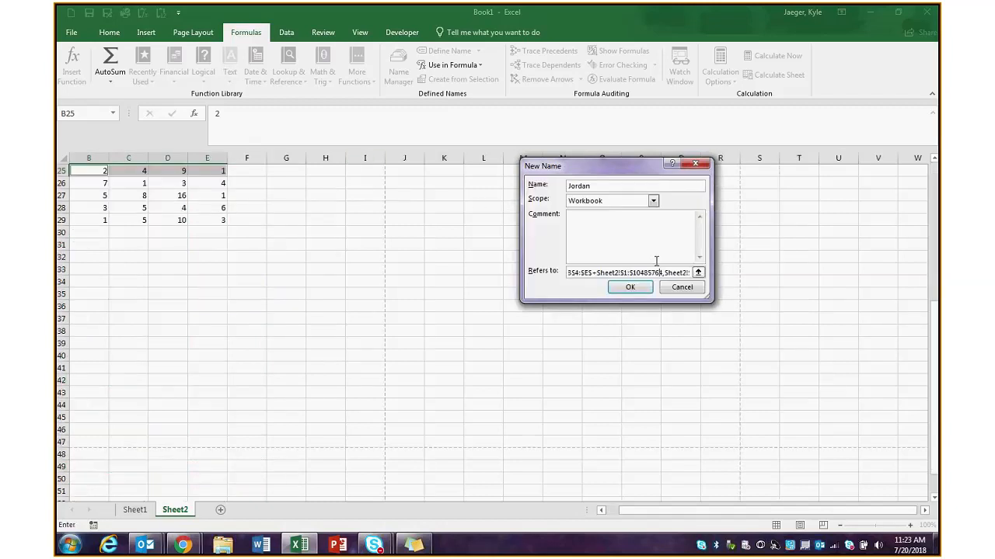
scroll(644, 319, up, 8)
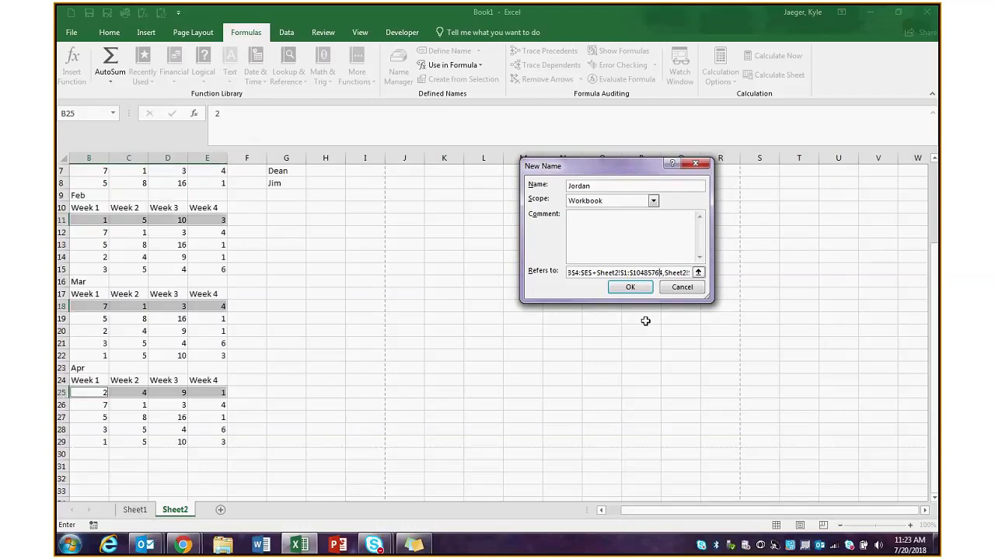
drag(660, 271, 434, 278)
key(BackSpace)
drag(652, 274, 566, 271)
key(BackSpace)
key(BackSpace)
key(Delete)
key(Delete)
key(Delete)
key(Delete)
key(Delete)
key(Delete)
key(Delete)
key(Delete)
click(697, 272)
click(94, 220)
drag(663, 512, 647, 512)
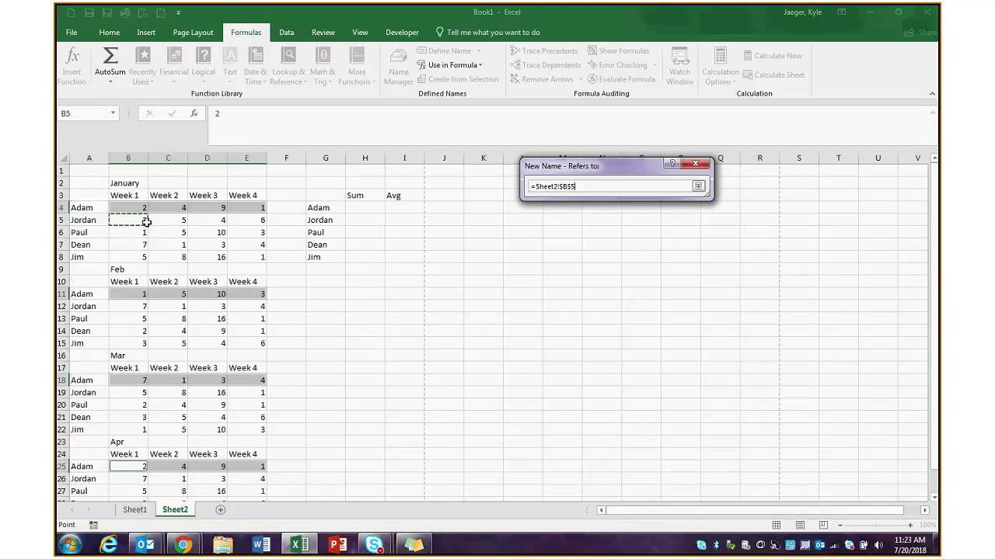
drag(146, 222, 253, 223)
drag(130, 307, 277, 307)
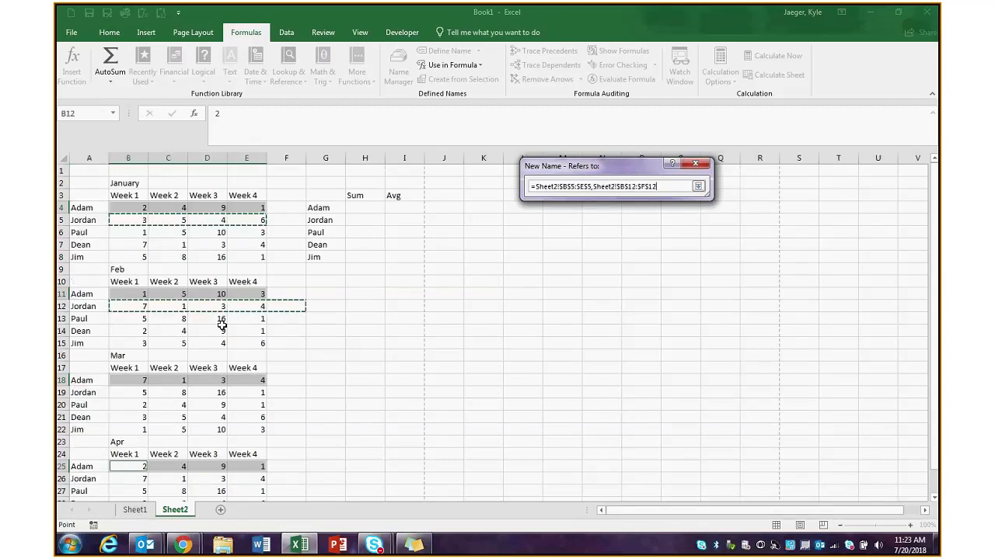
drag(131, 309, 173, 311)
click(124, 315)
- Assign the ranges B5:E5, B12:E12, B19:E19 and B26:E26 on Sheet2 to the second person's name and save it
drag(134, 224, 247, 224)
drag(133, 308, 255, 309)
drag(128, 392, 233, 394)
drag(128, 479, 233, 482)
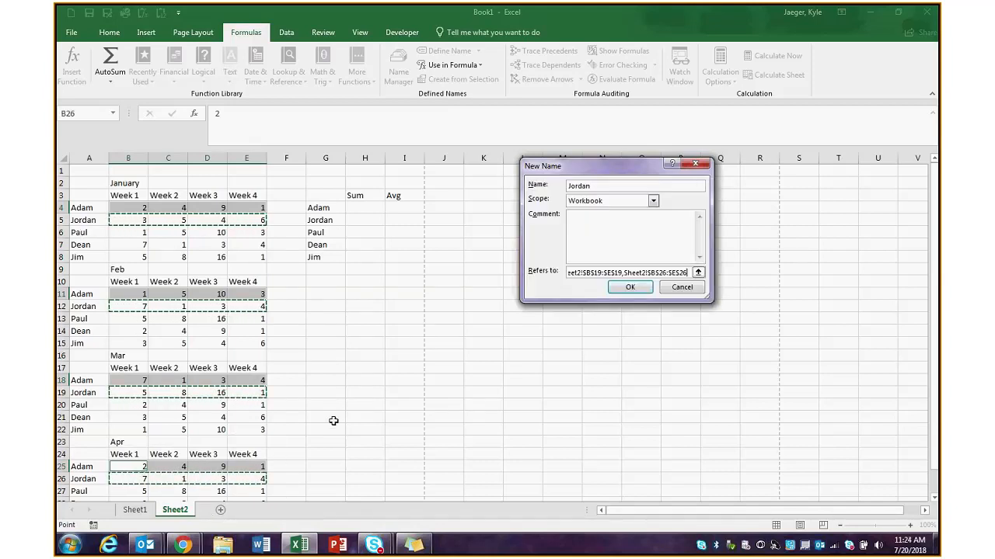
click(633, 285)
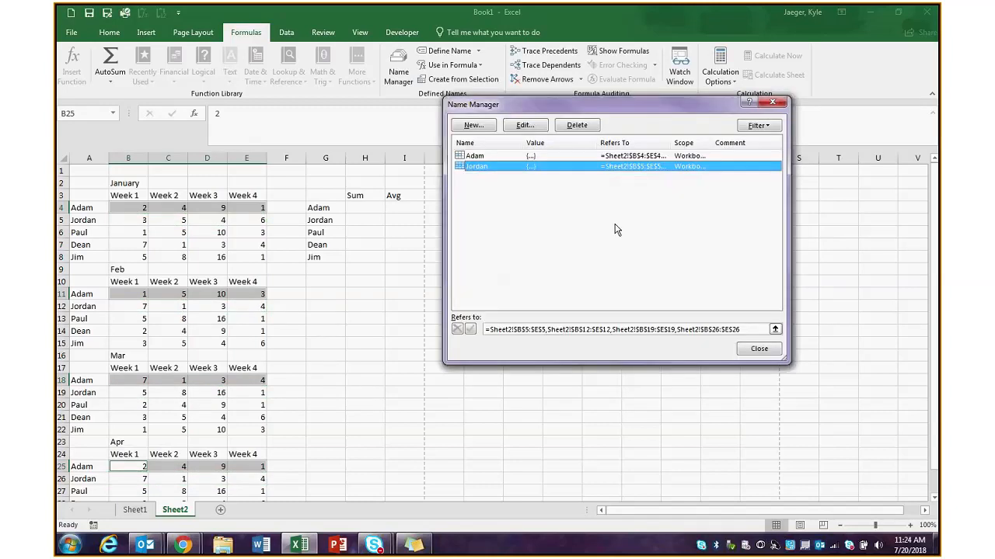
click(759, 349)
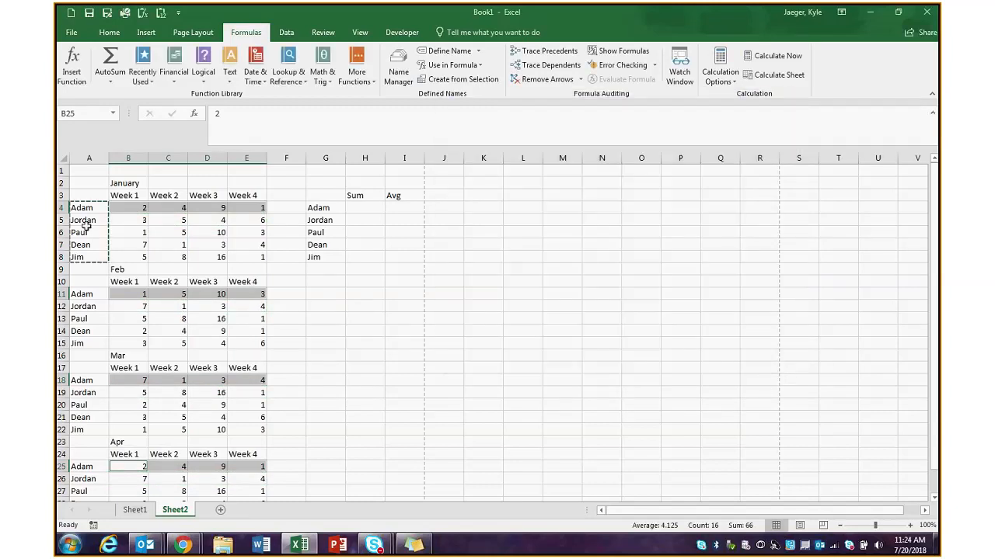
- Total the first person's weekly values in H4 using SUM with that person's defined name
drag(87, 232, 137, 234)
click(180, 258)
click(368, 209)
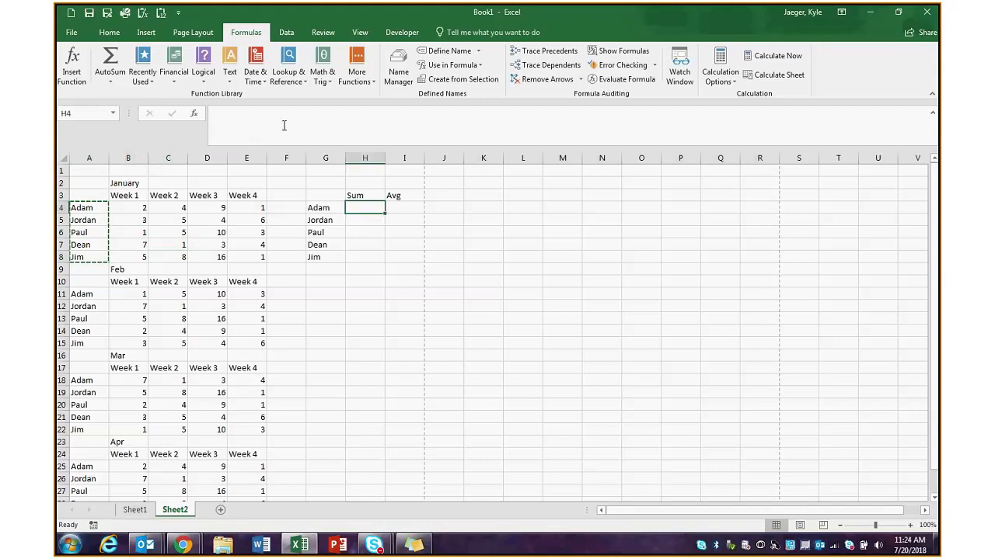
click(257, 117)
text(=SUM()
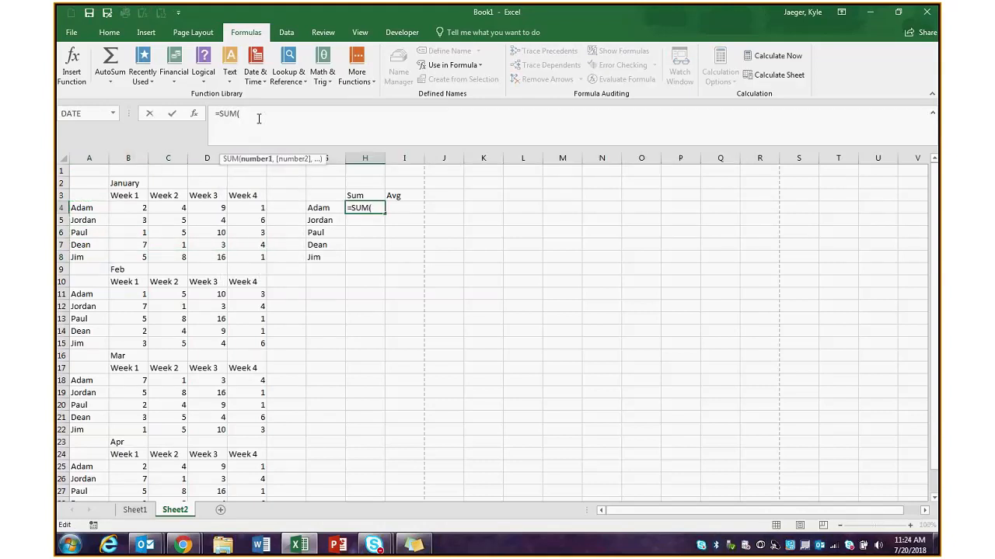
text(Ada)
right_click(255, 114)
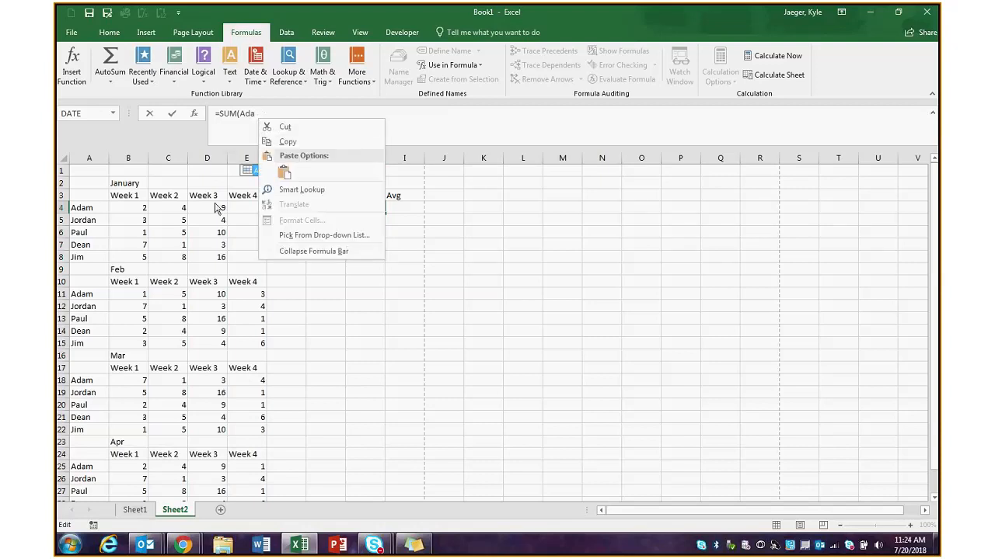
key(Escape)
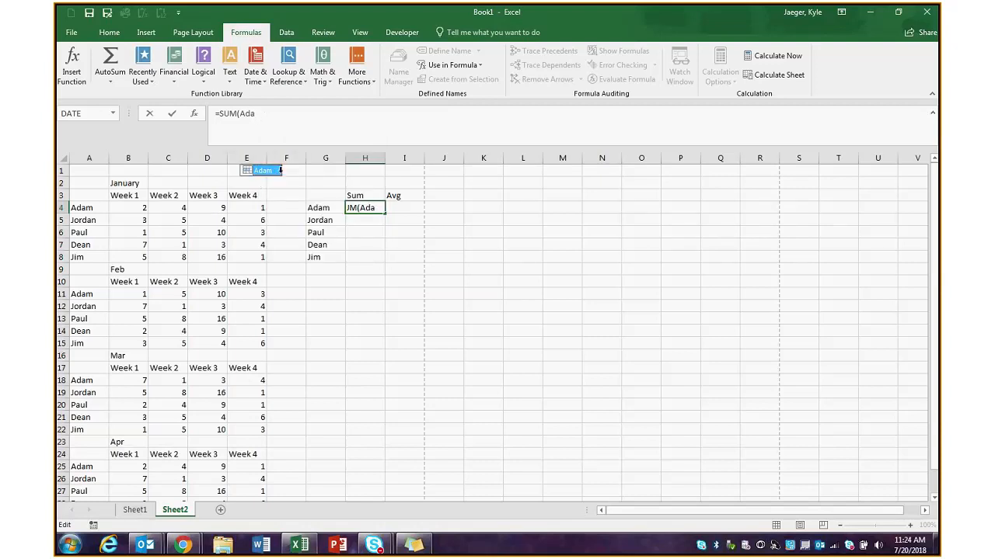
double_click(264, 170)
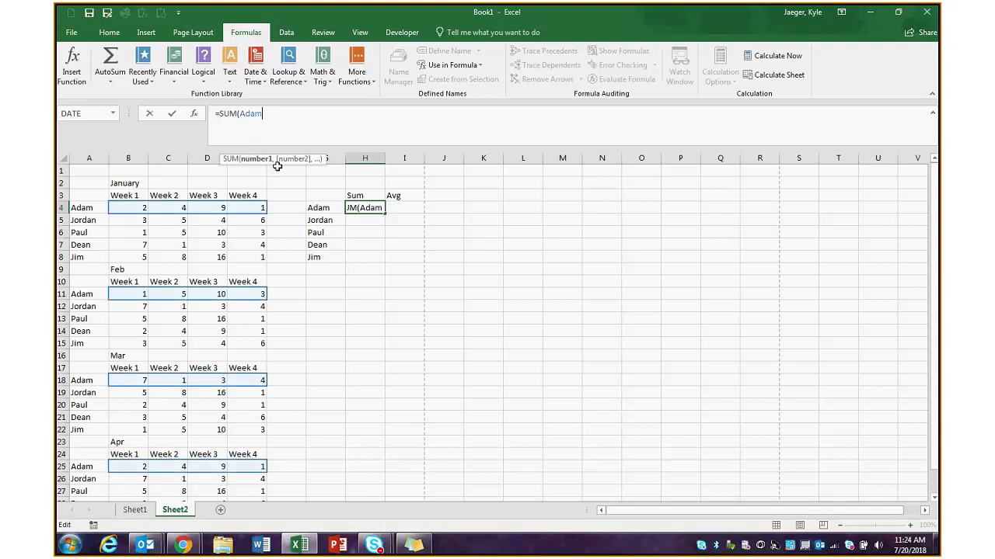
key(Return)
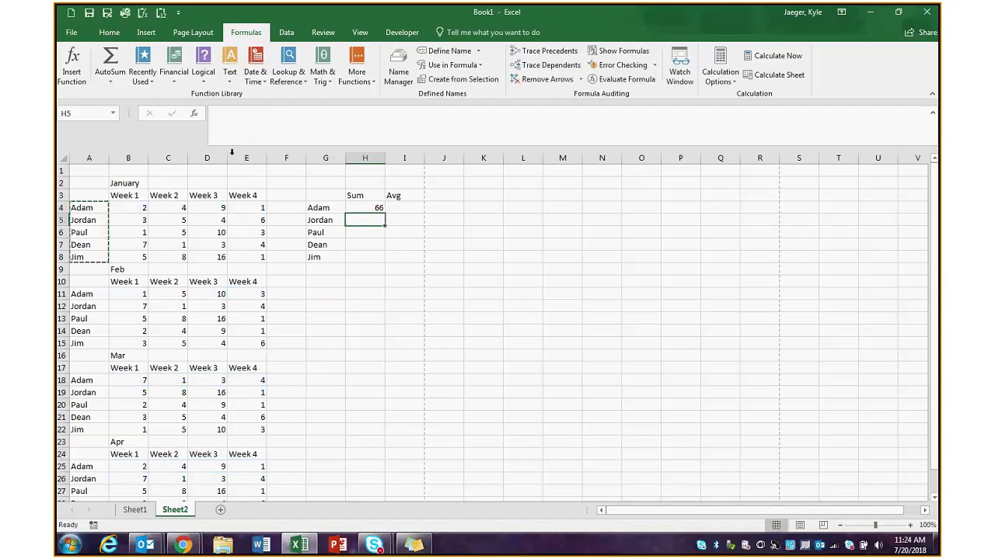
- Average the first person's weekly values in I4 using AVERAGE with that person's defined name
click(404, 207)
text(=)
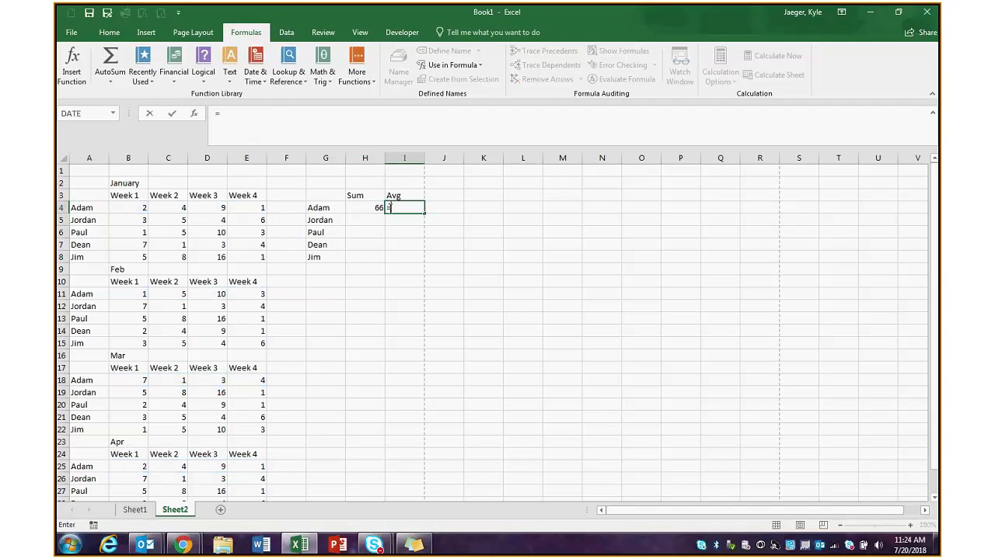
text(avera)
key(Tab)
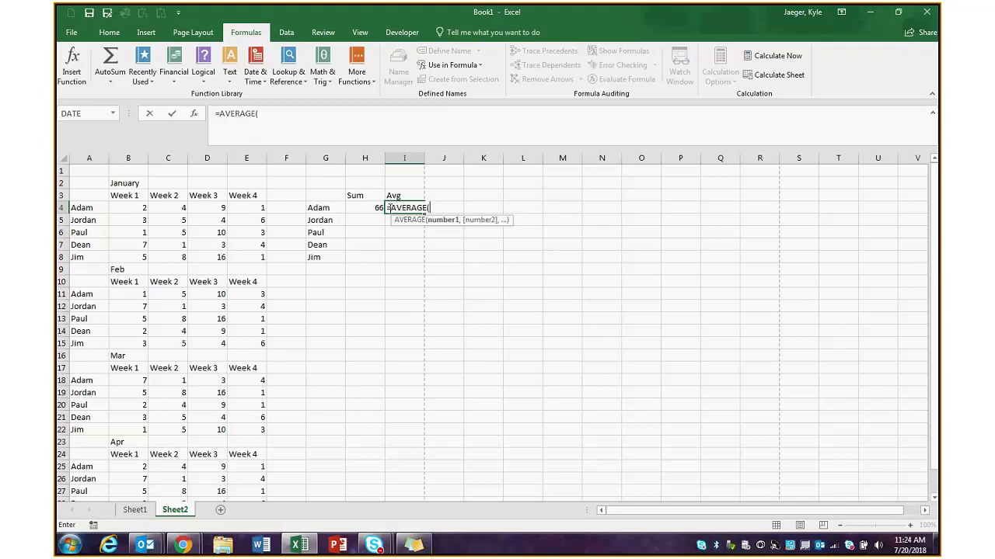
text(Adam)
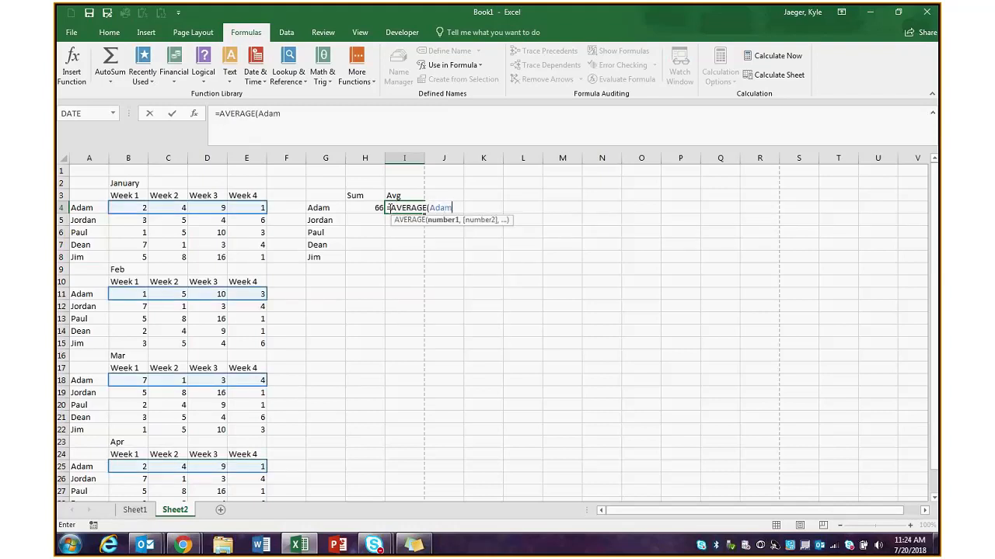
key(Return)
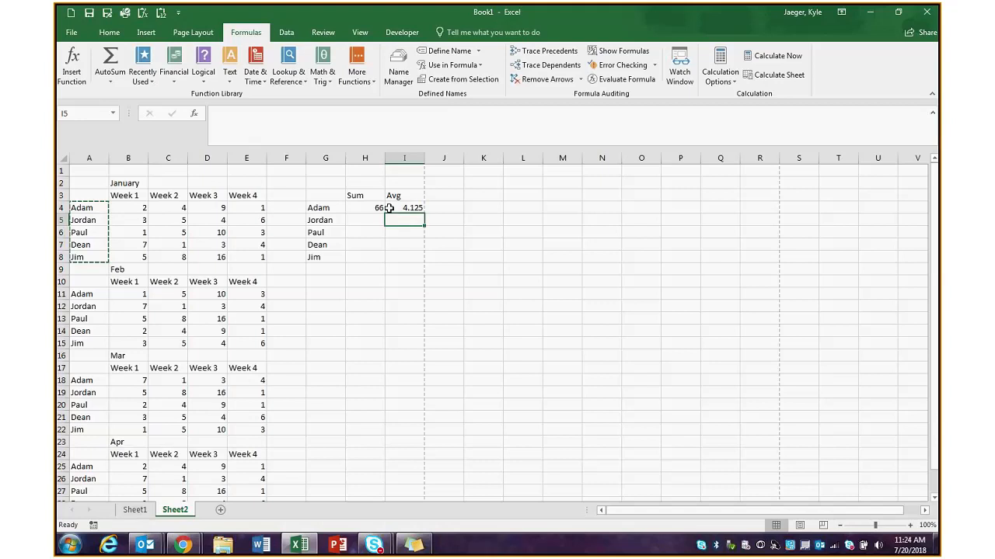
- Total the second person's weekly values in H5 using SUM with that person's defined name
click(359, 220)
text(=)
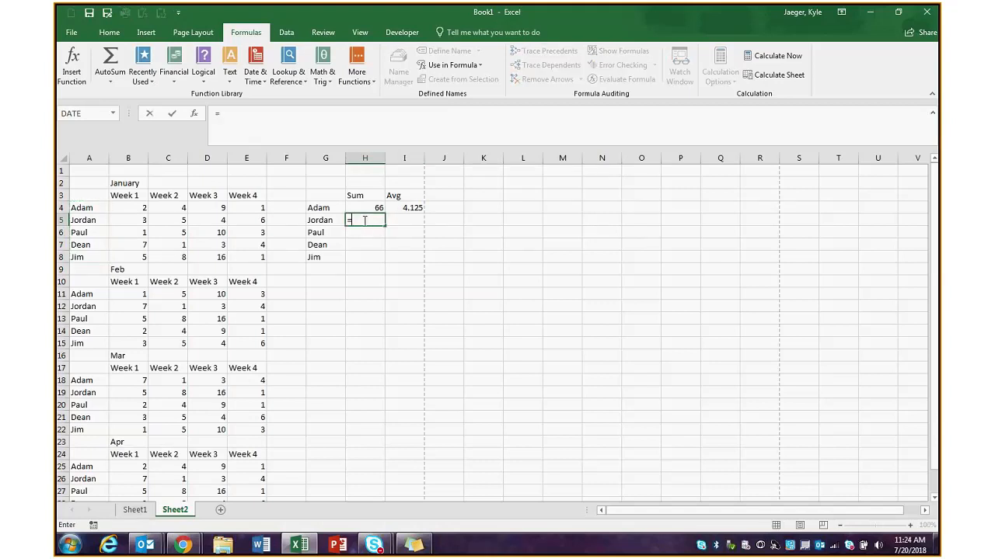
text(Jordan)
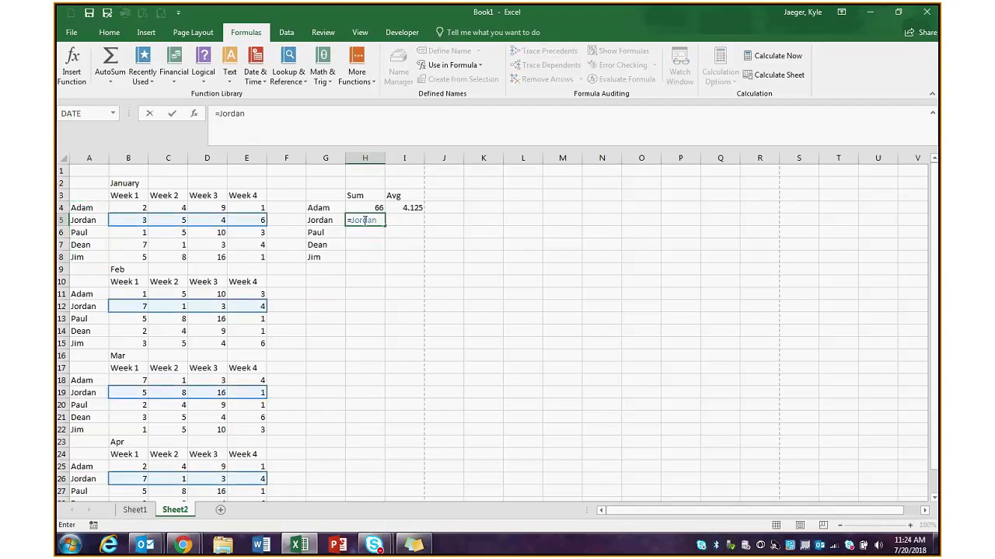
click(241, 114)
text(SUM()
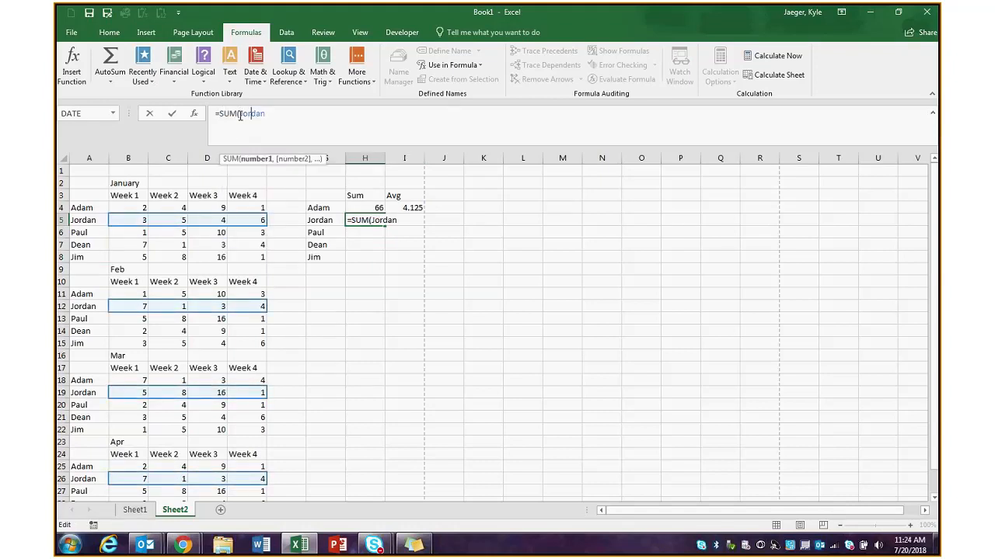
key(Return)
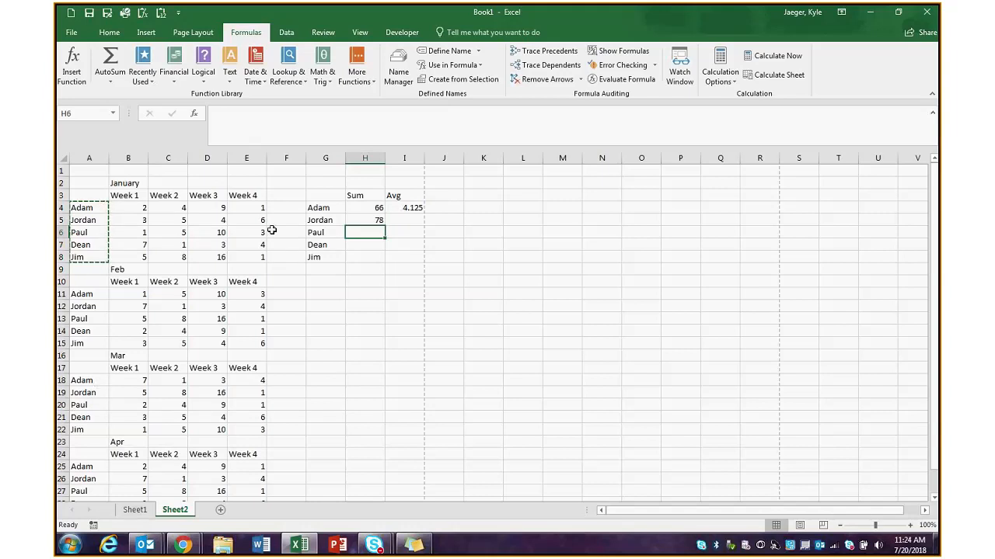
- Check the list of defined names, and set cells A1:I22 of Sheet2 as the print area
click(400, 69)
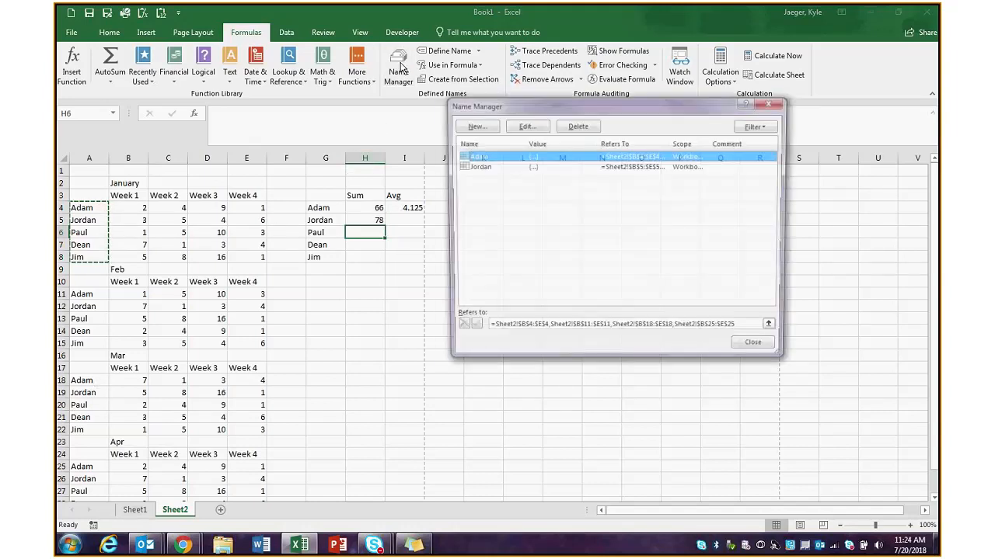
click(759, 348)
click(192, 32)
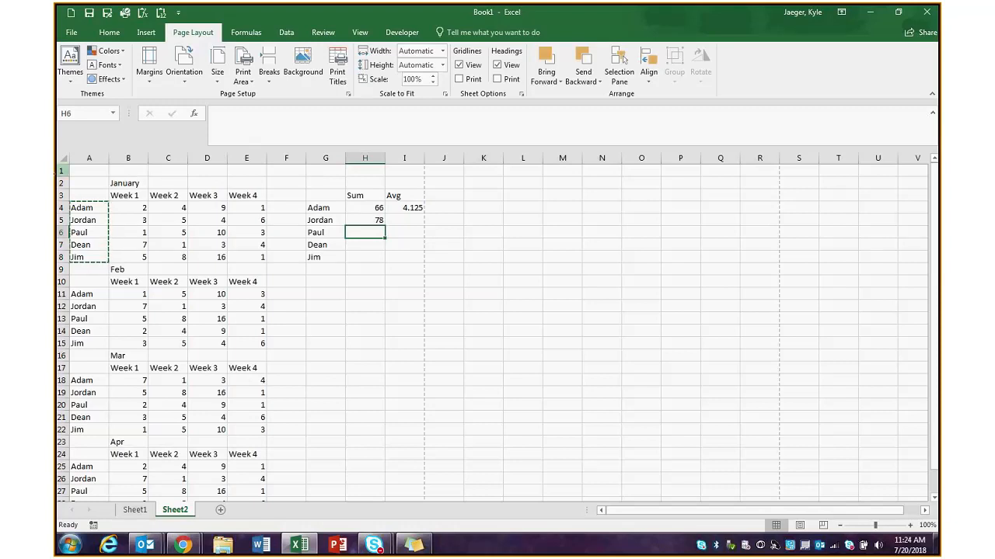
drag(88, 169, 404, 429)
click(243, 76)
click(268, 95)
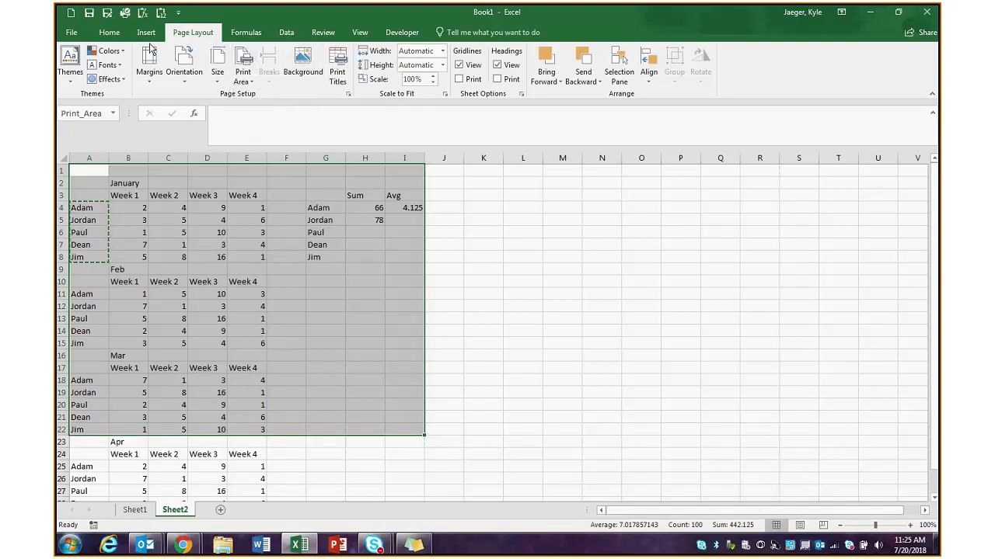
- Examine the Print_Area entry and the range it refers to among the workbook's defined names
click(245, 32)
click(397, 71)
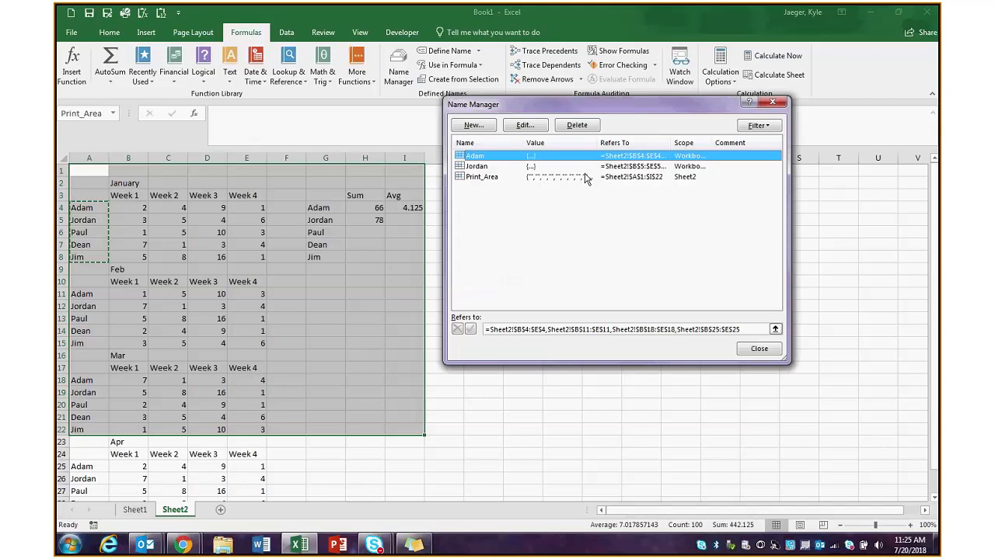
click(471, 177)
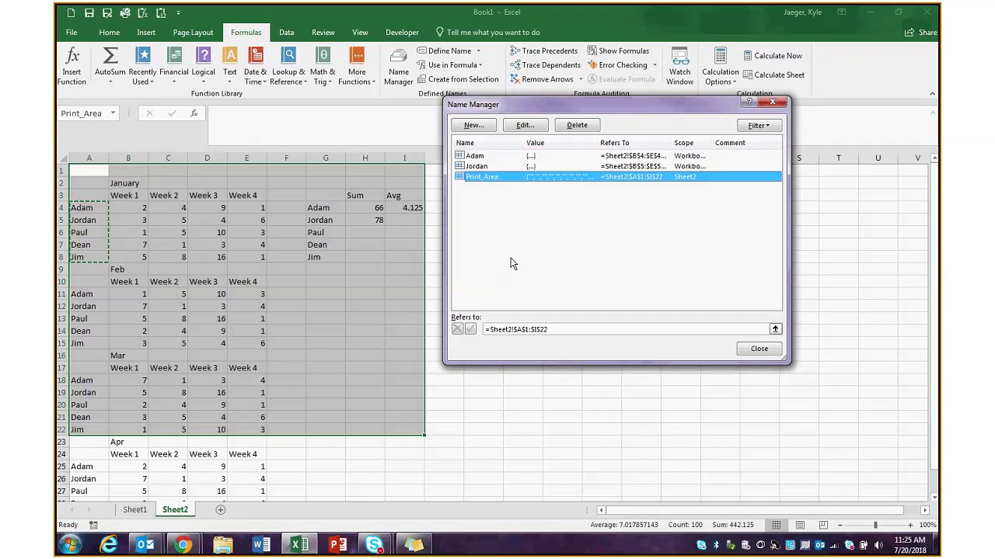
click(758, 349)
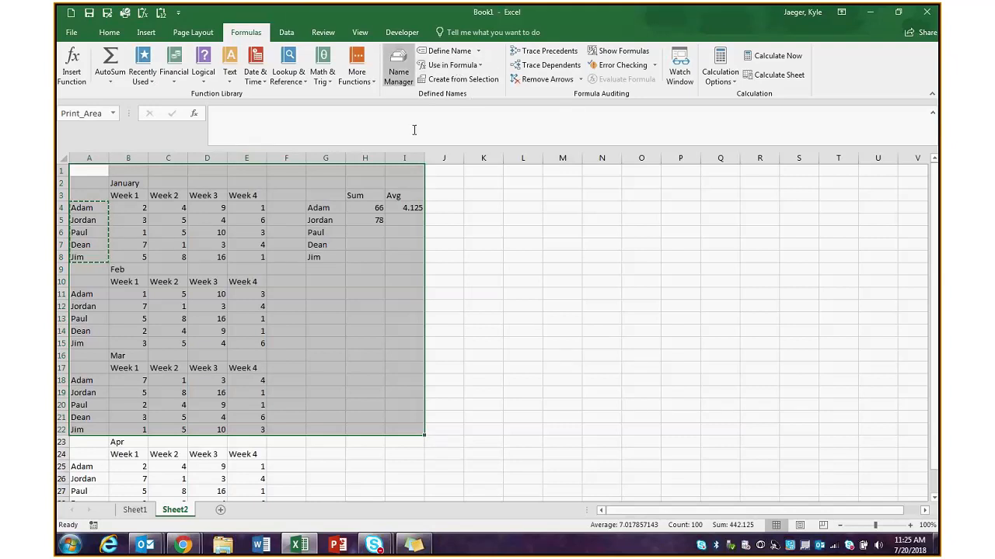
- Average the second person's weekly values in I5 using AVERAGE with that person's defined name
click(404, 220)
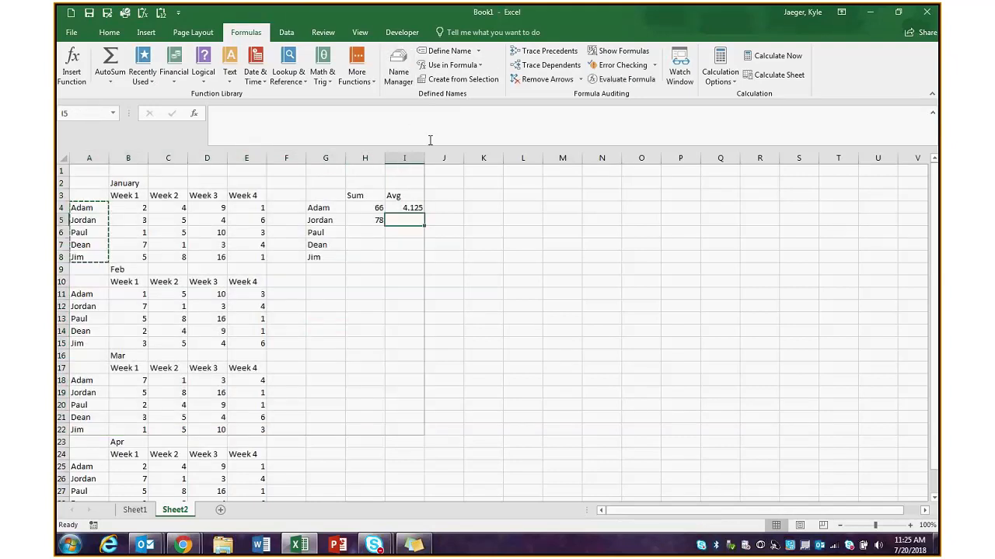
click(438, 64)
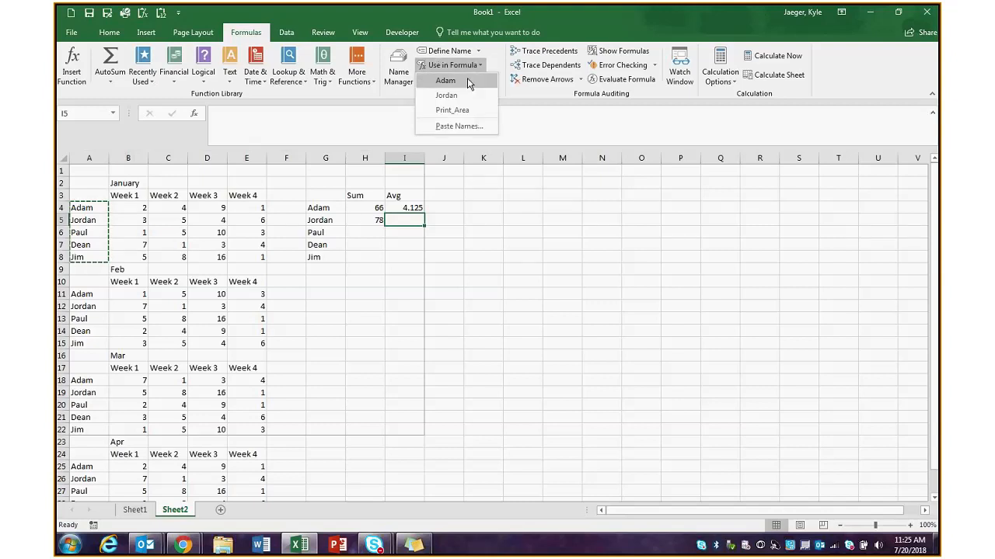
click(386, 267)
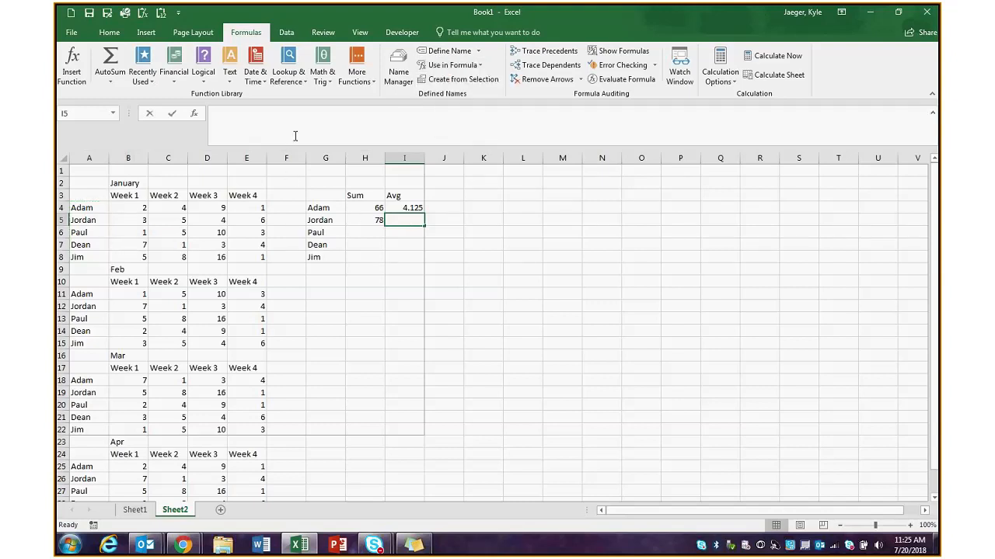
text(=)
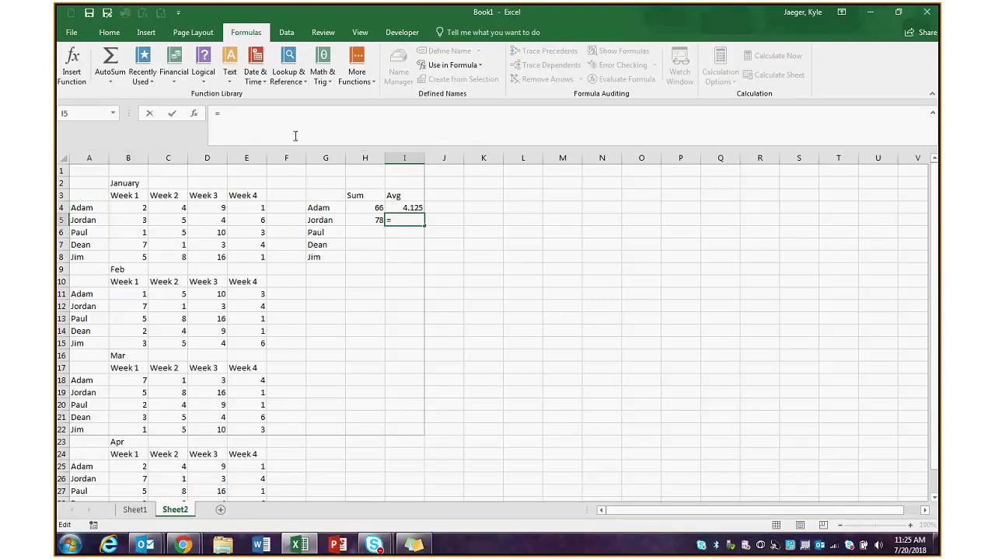
text(Average)
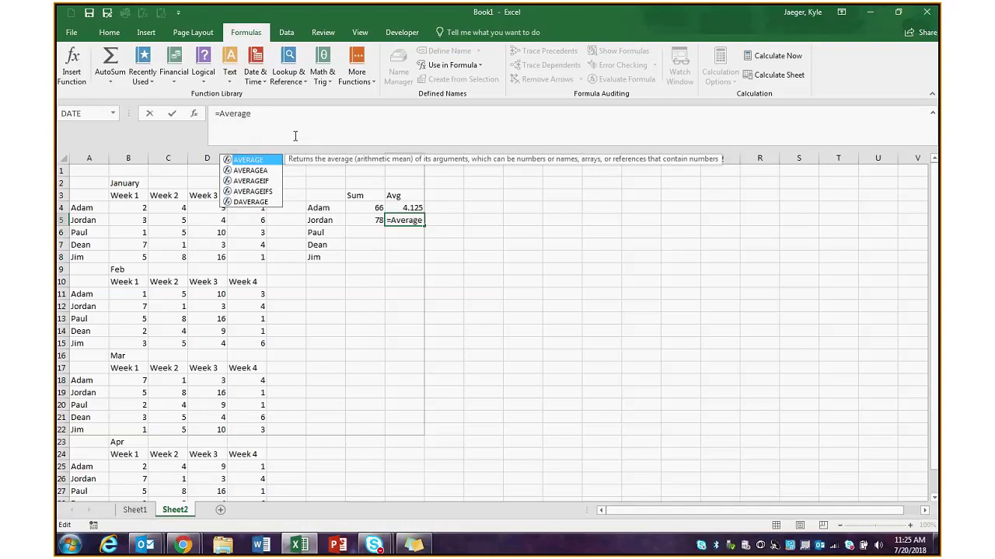
key(Tab)
click(448, 65)
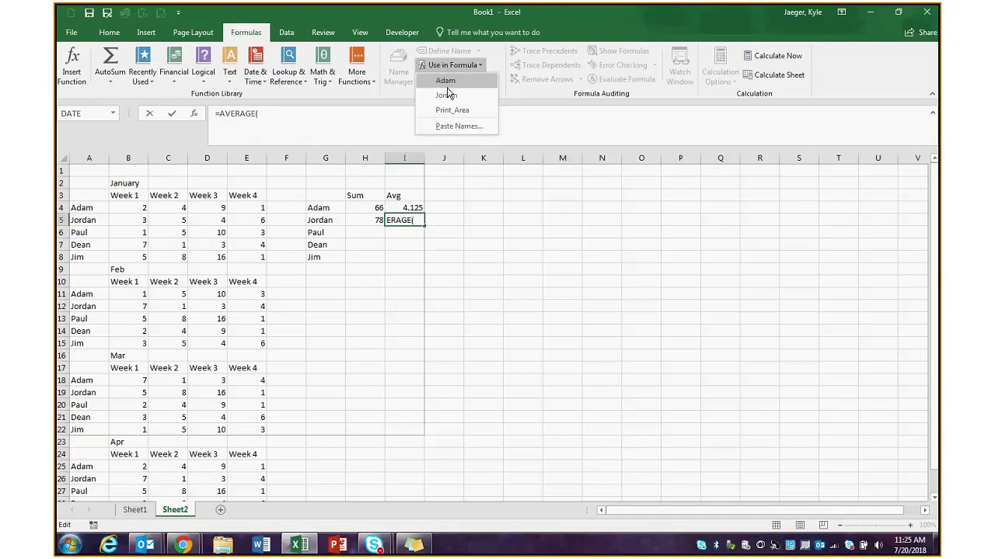
click(447, 94)
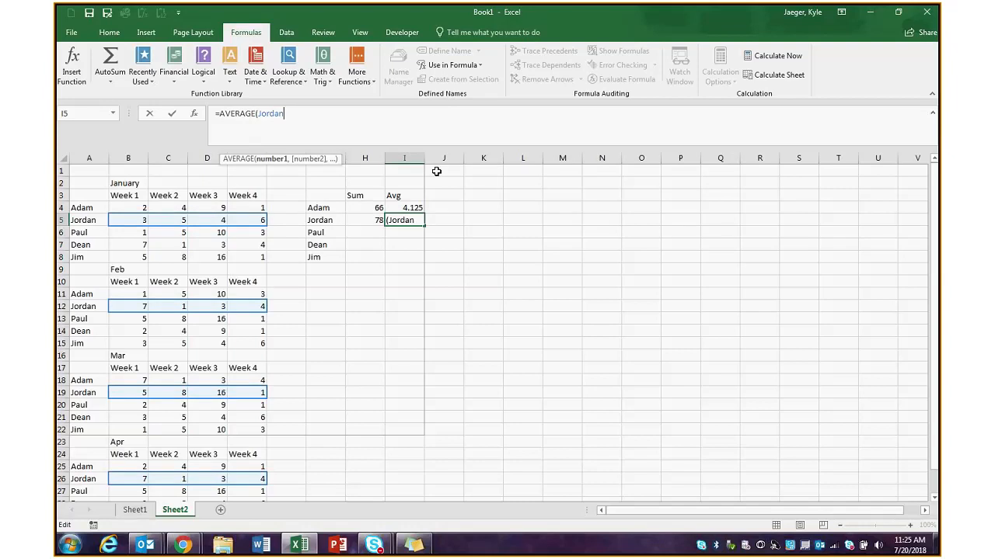
key(Return)
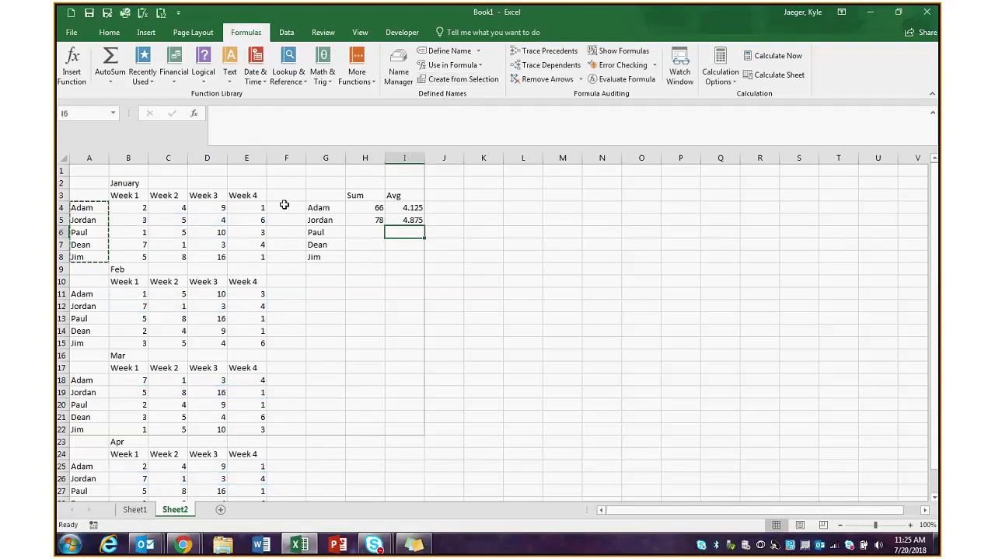
- Select the first person's January values in B4:E4 and review the workbook's defined names and the ranges they refer to
drag(131, 207, 252, 208)
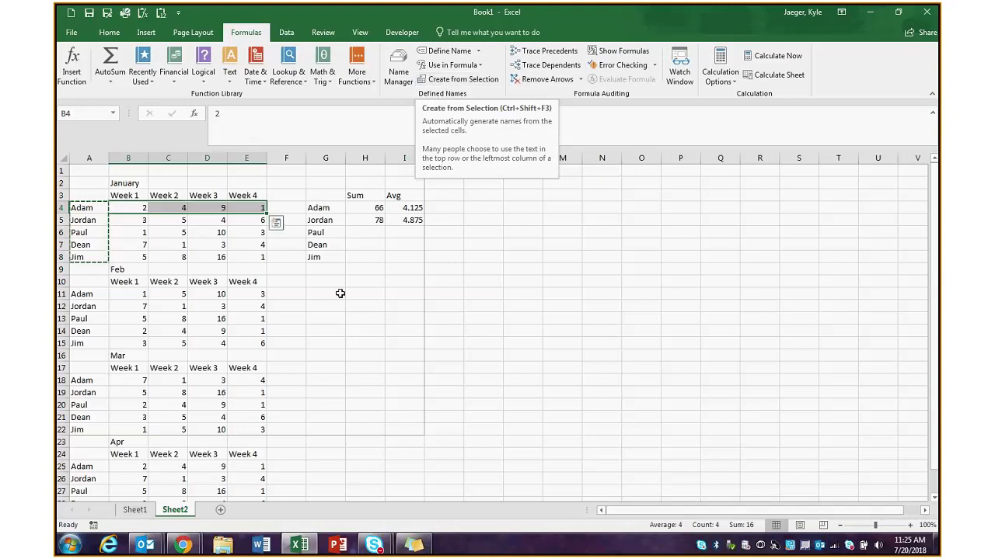
click(398, 71)
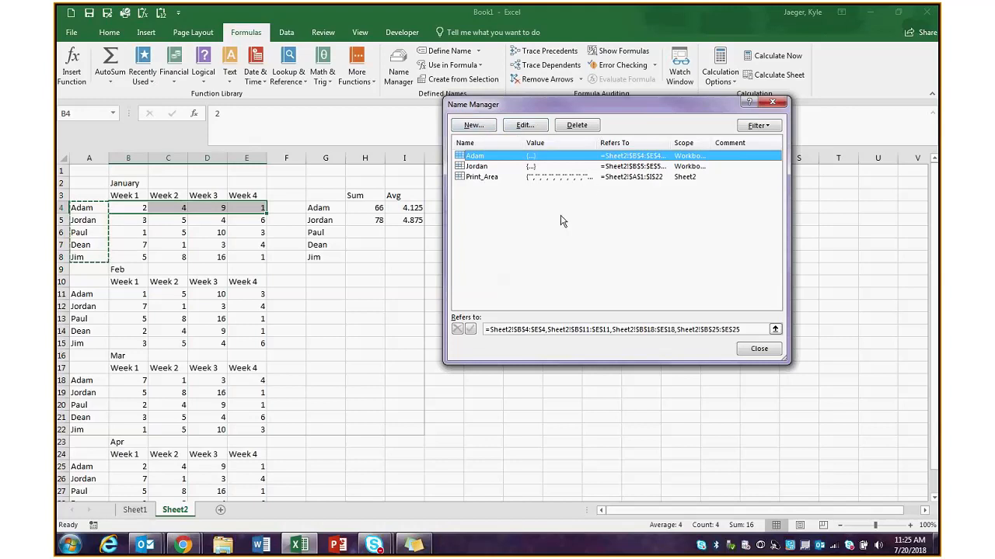
click(758, 350)
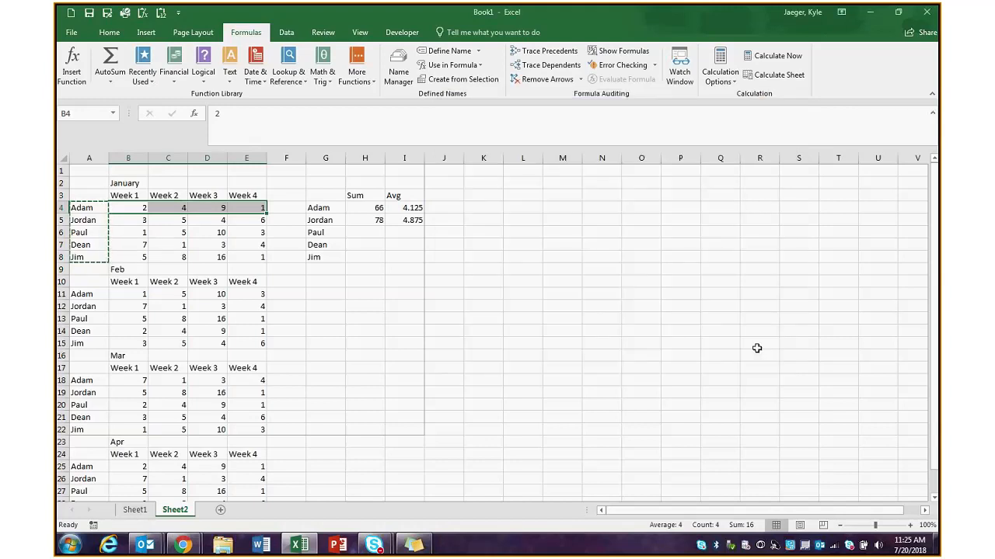